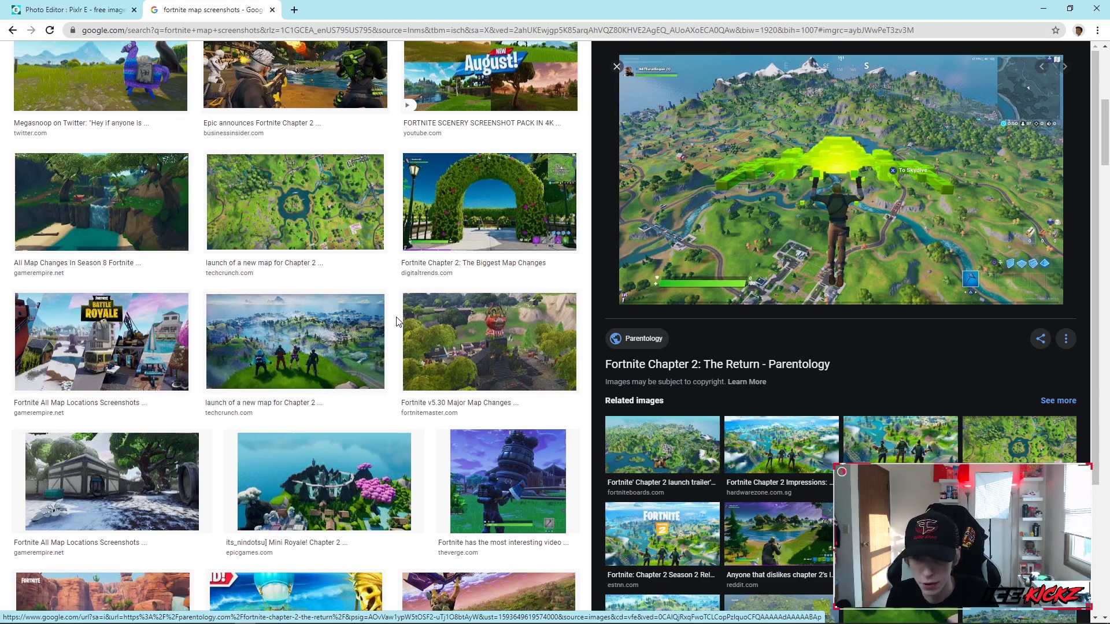
# Step: Switch to Pixlr E and add the Dusty-Divot-1 image from the Desktop as a new layer
pyautogui.hotkey('ctrl', 'shift', 'Tab')
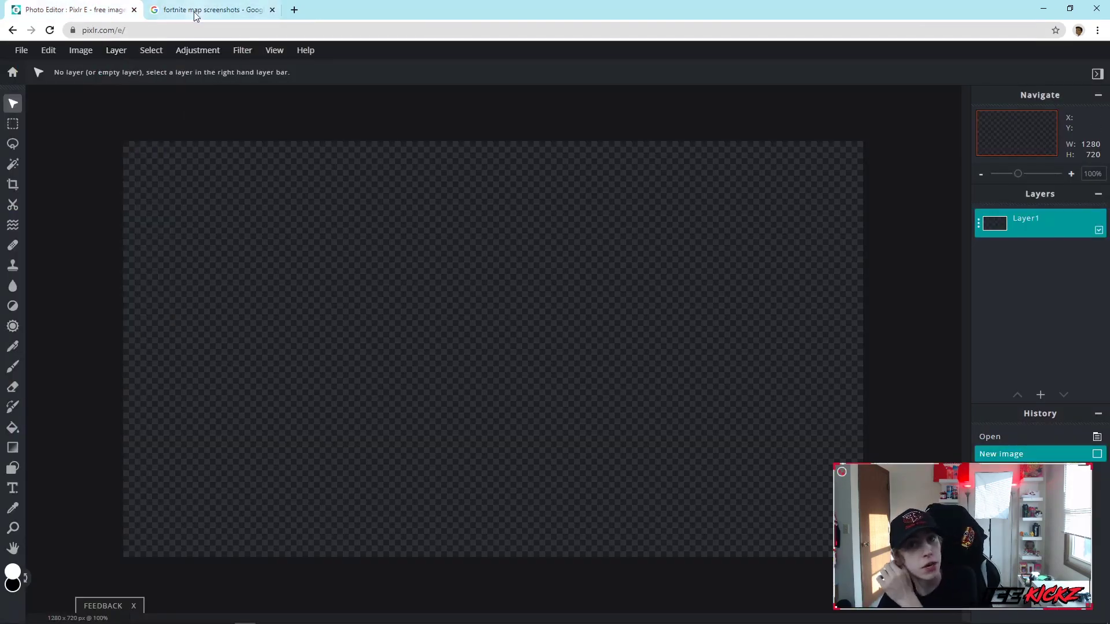
pyautogui.moveTo(116, 51)
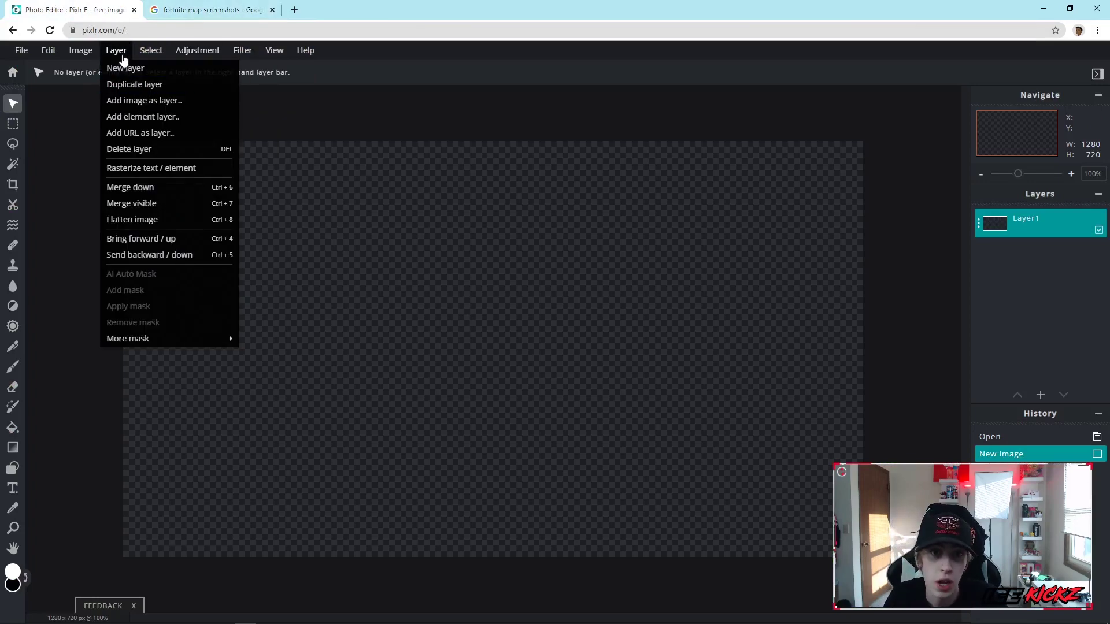
pyautogui.click(147, 102)
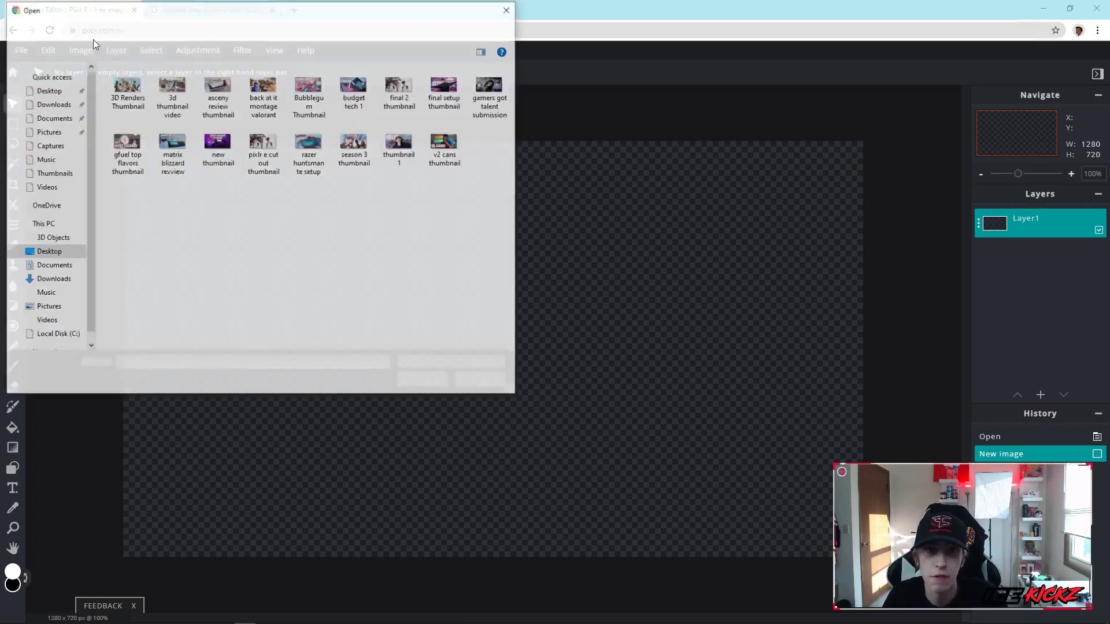
pyautogui.click(43, 90)
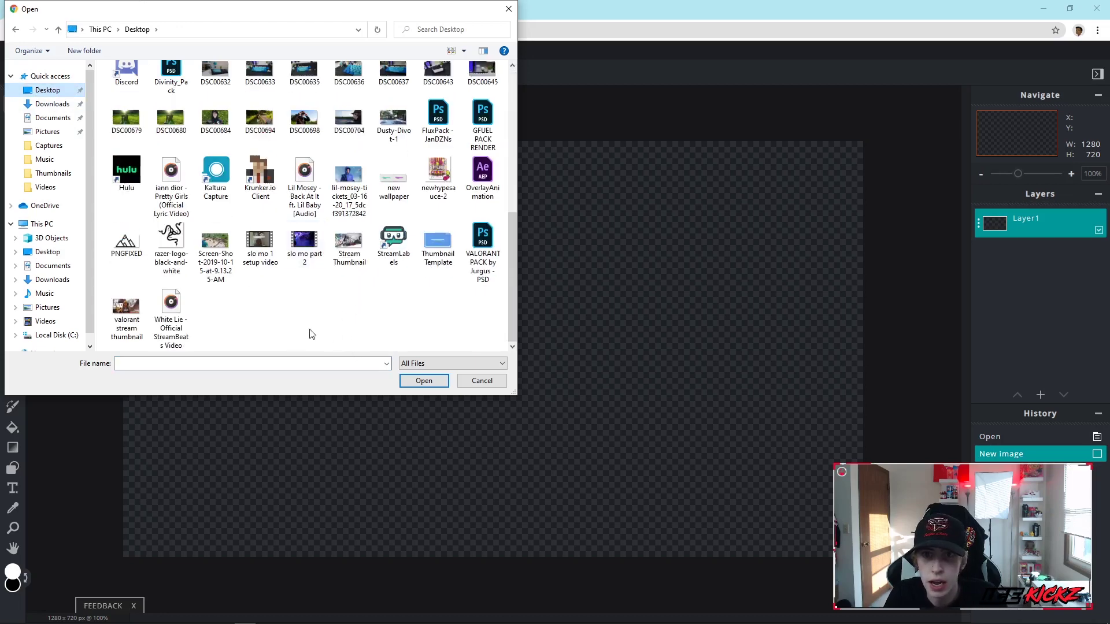
pyautogui.scroll(3, 354, 335)
pyautogui.doubleClick(384, 232)
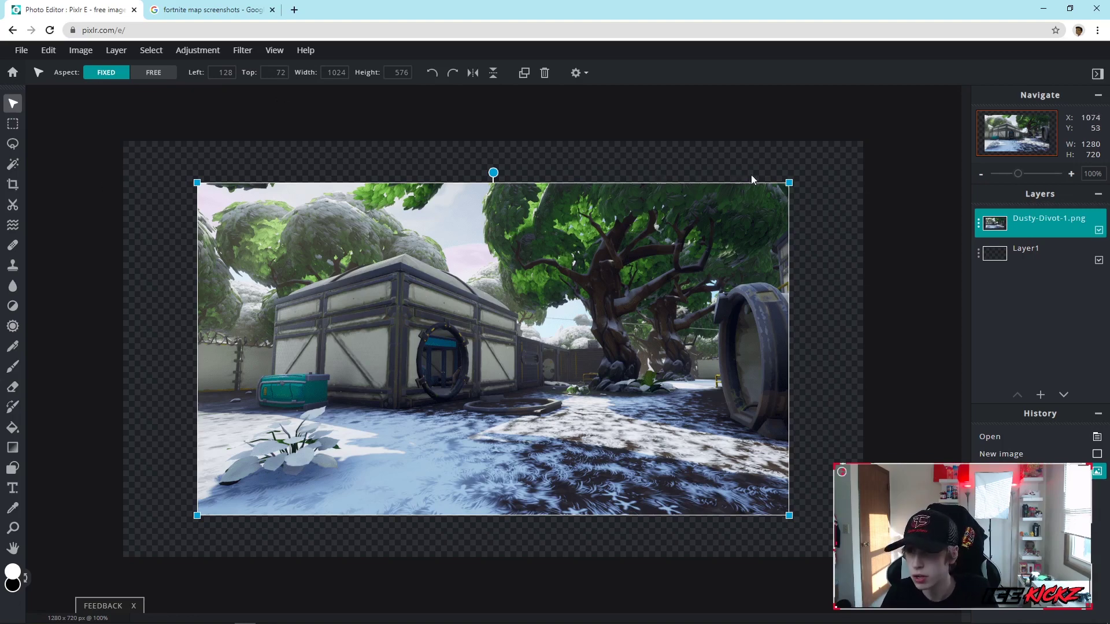
# Step: Enlarge the Dusty-Divot-1 image to about 1313 by 727 px so it covers the whole canvas
pyautogui.click(153, 72)
pyautogui.moveTo(796, 176); pyautogui.dragTo(780, 193)
pyautogui.click(153, 73)
pyautogui.moveTo(874, 554); pyautogui.dragTo(882, 560)
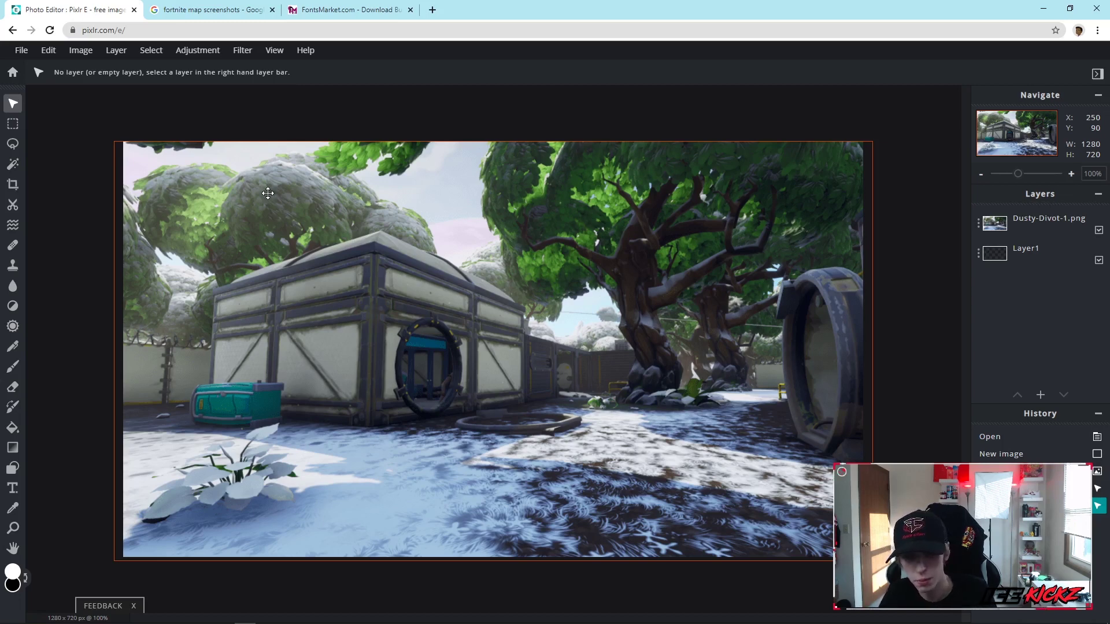
# Step: Apply a brightness and contrast adjustment to the Dusty-Divot-1 layer with contrast set to 25
pyautogui.click(1040, 222)
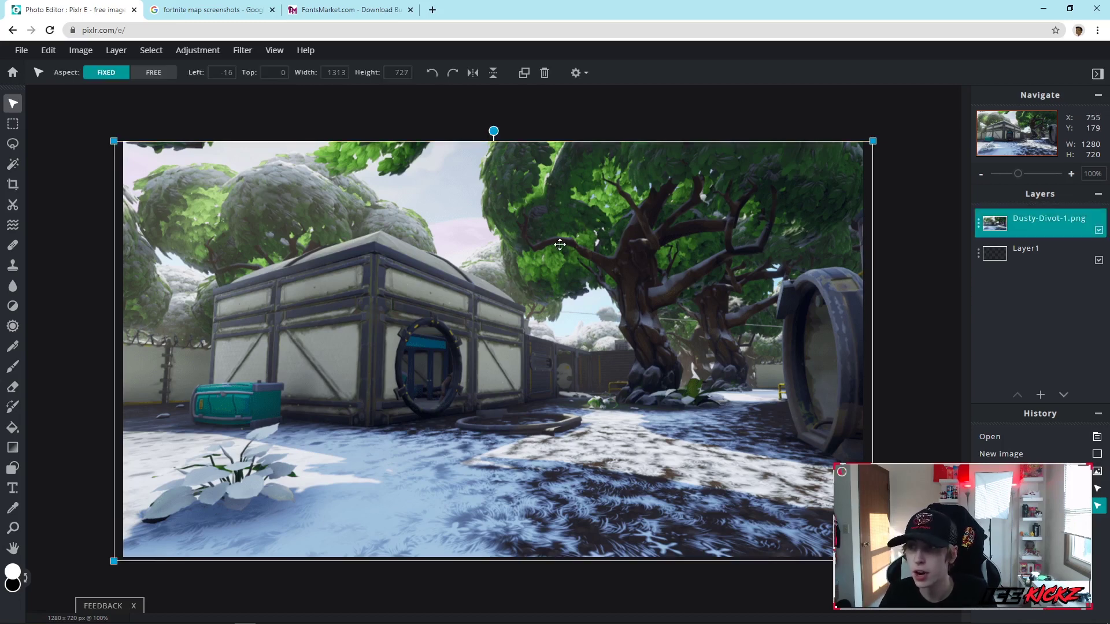
pyautogui.click(84, 50)
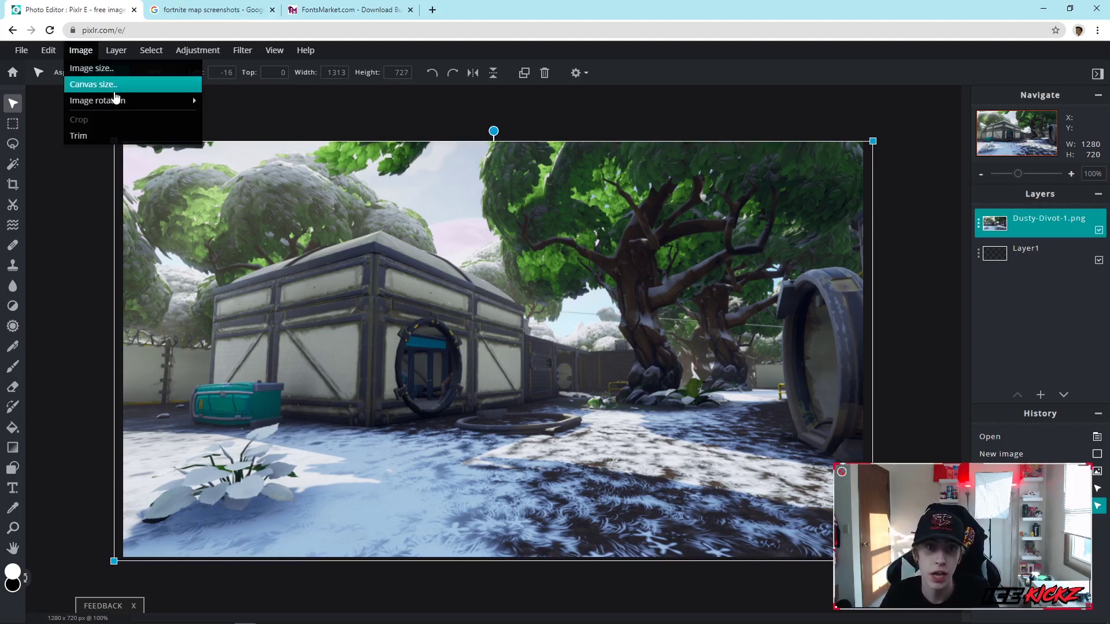
pyautogui.click(197, 51)
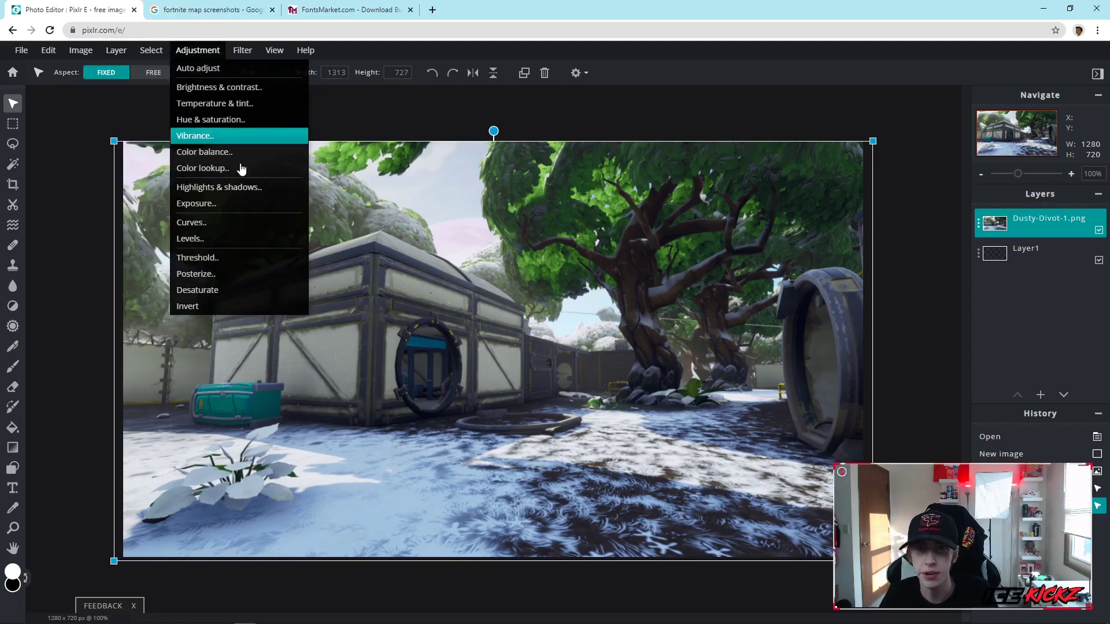
pyautogui.click(230, 88)
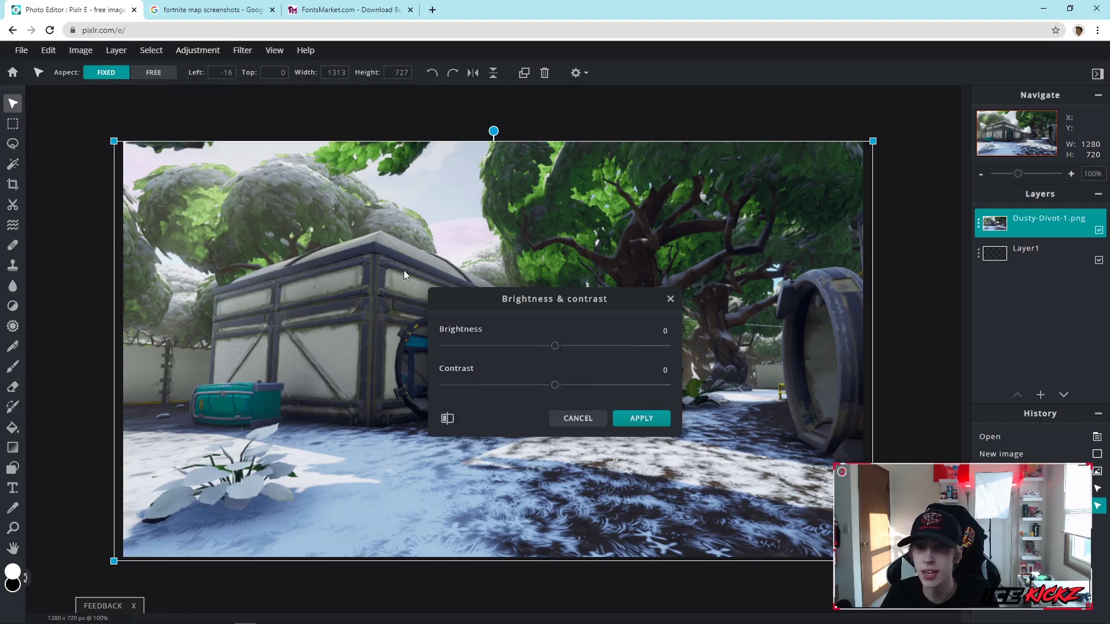
pyautogui.moveTo(555, 385); pyautogui.dragTo(582, 387)
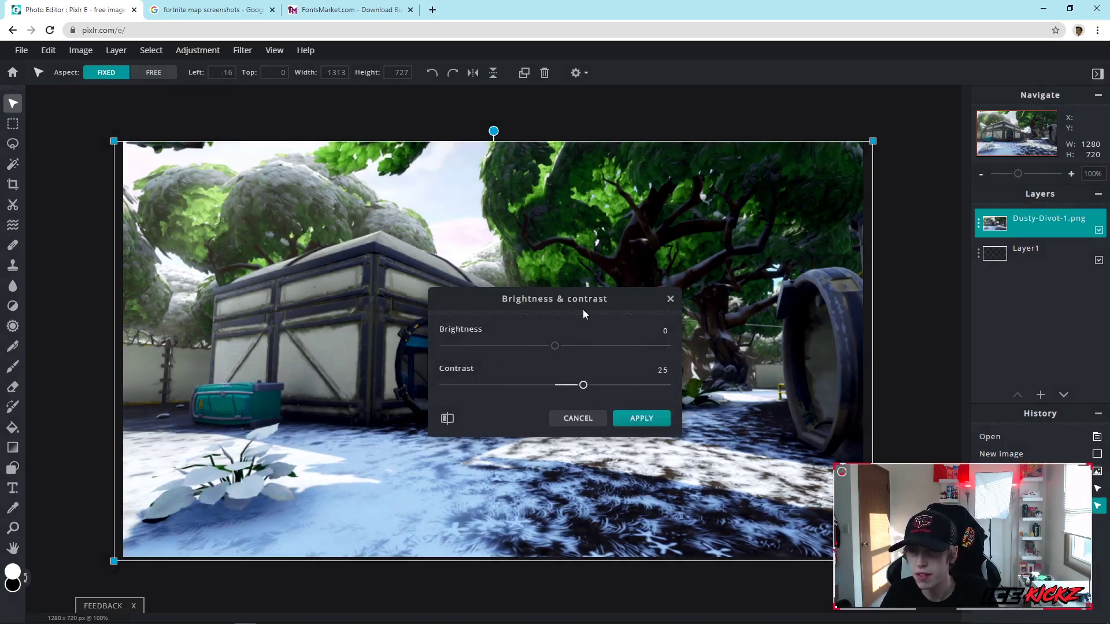
pyautogui.moveTo(597, 298); pyautogui.dragTo(561, 278)
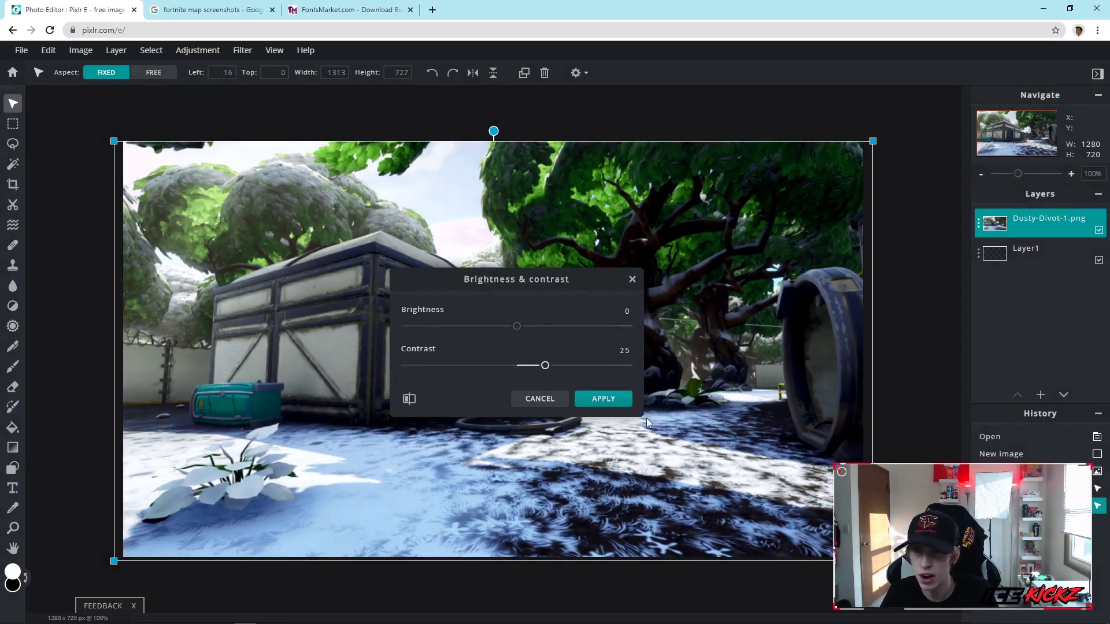
pyautogui.click(601, 399)
pyautogui.click(266, 122)
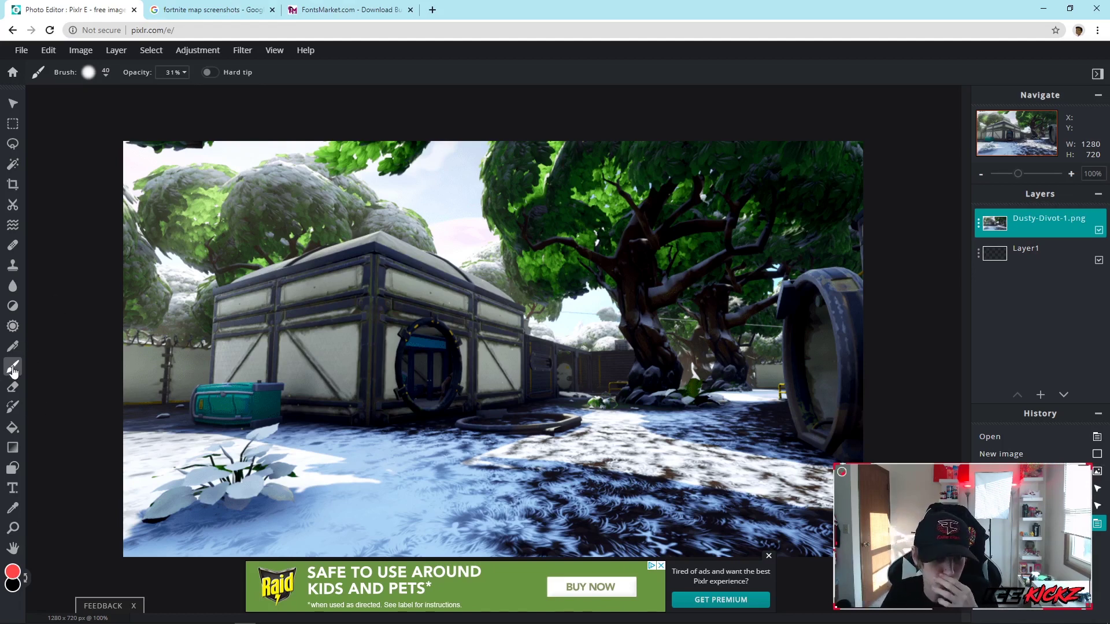
# Step: Set up the Brush tool with the red colour #FF4646 and a size of 270 px
pyautogui.click(12, 574)
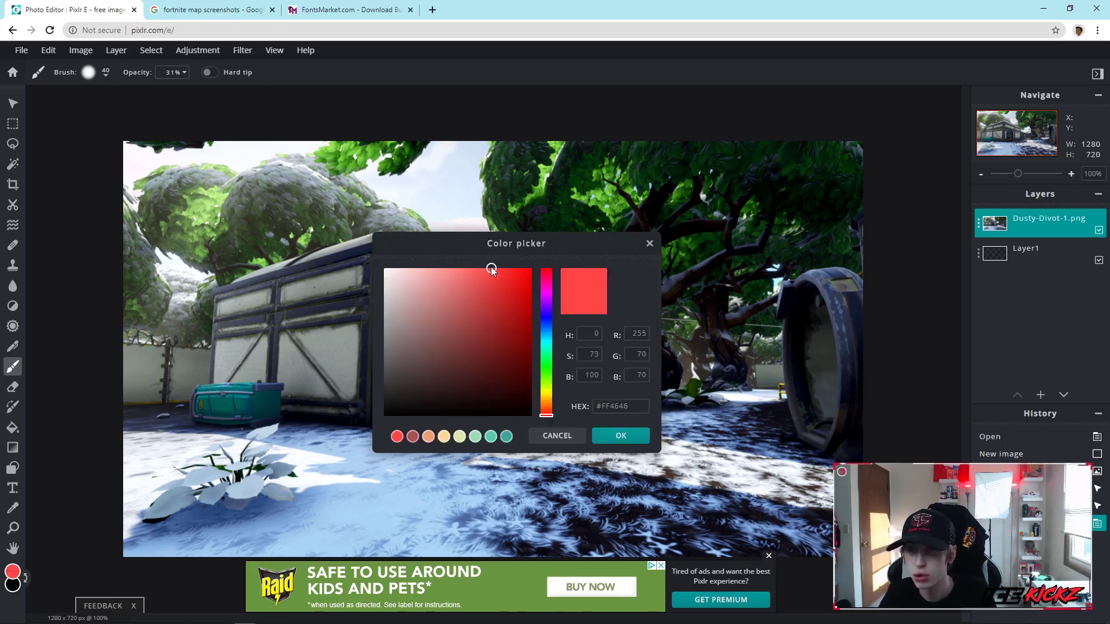
pyautogui.click(619, 439)
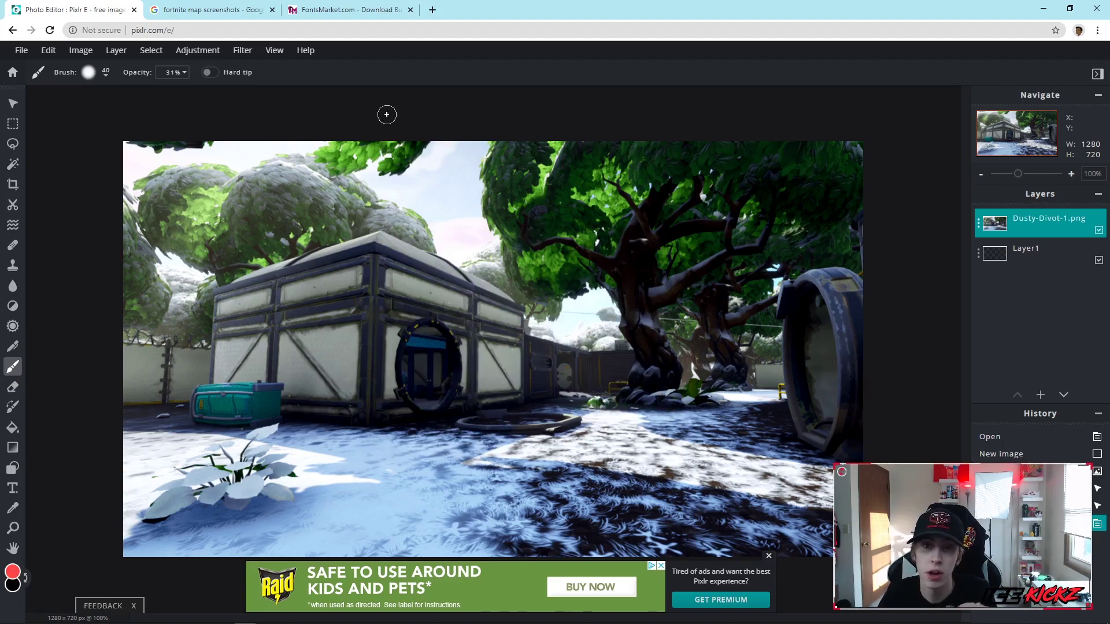
pyautogui.click(106, 75)
pyautogui.moveTo(96, 116); pyautogui.dragTo(112, 114)
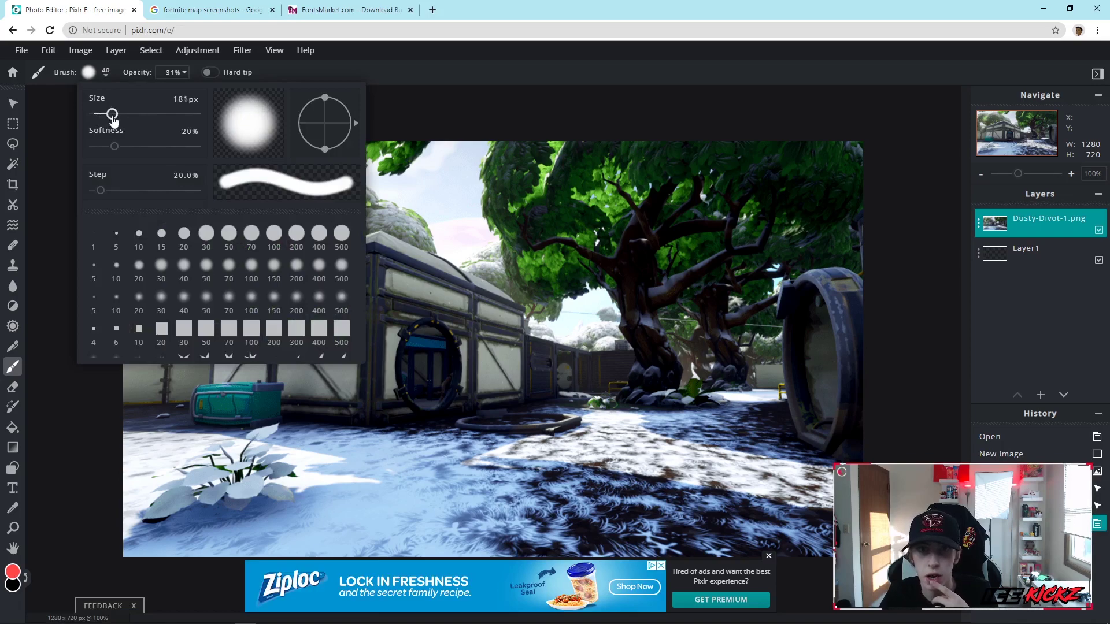
pyautogui.click(48, 221)
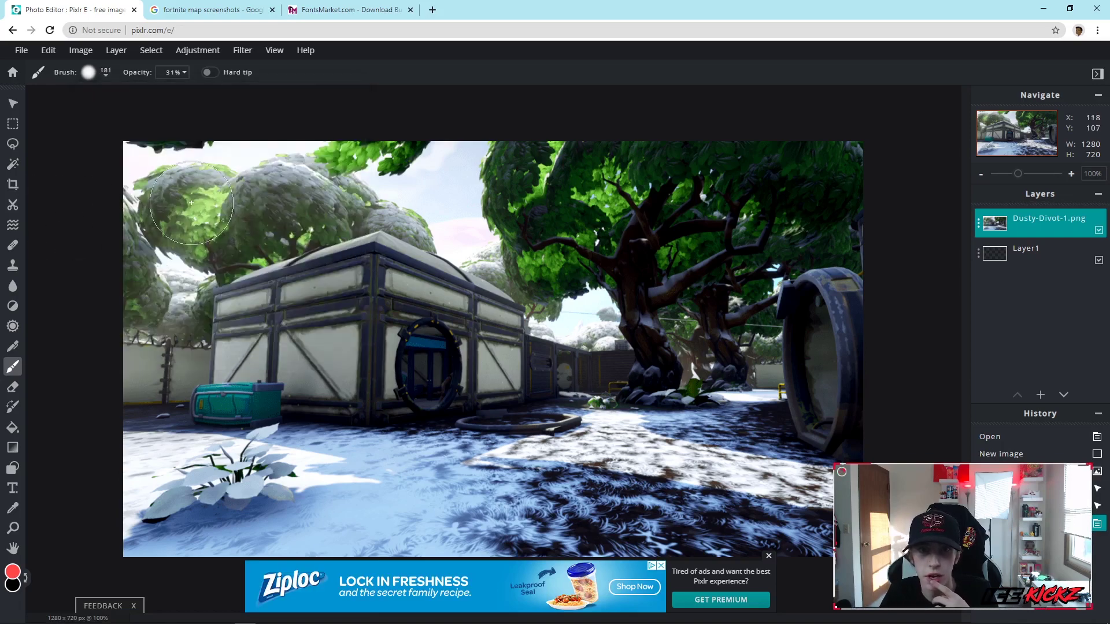
pyautogui.click(105, 73)
pyautogui.moveTo(116, 120); pyautogui.dragTo(121, 120)
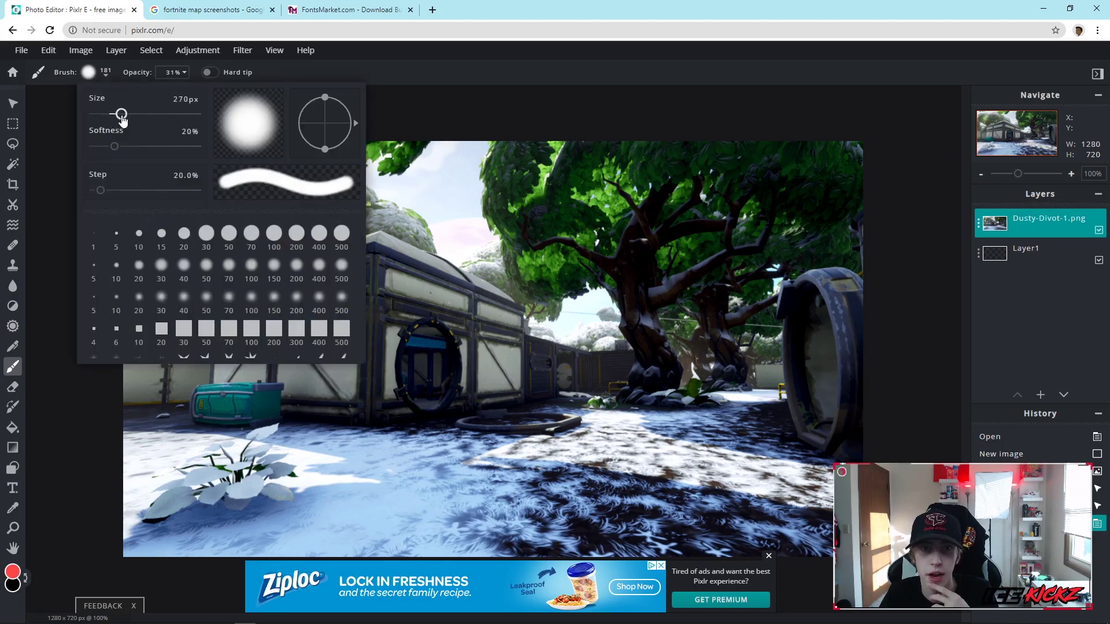
pyautogui.click(481, 129)
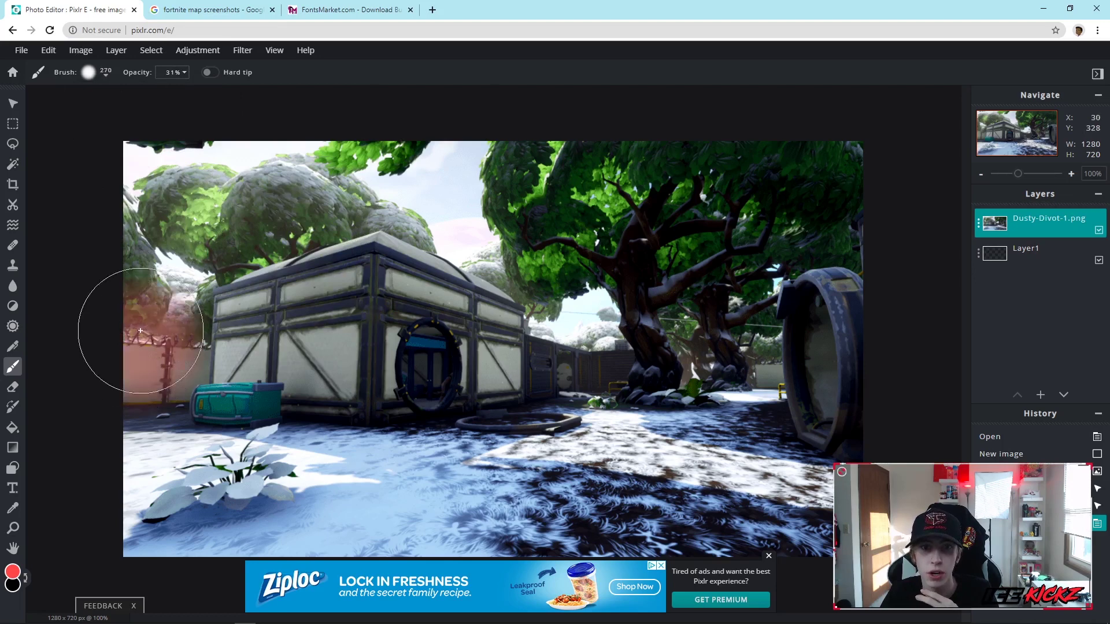
# Step: Paint soft red strokes over the left, top, right and lower-right edges of the background image
pyautogui.moveTo(129, 339); pyautogui.dragTo(289, 112)
pyautogui.moveTo(90, 287)
pyautogui.mouseDown()
pyautogui.moveTo(103, 532)
pyautogui.moveTo(134, 261)
pyautogui.moveTo(201, 193)
pyautogui.moveTo(442, 131)
pyautogui.moveTo(659, 114)
pyautogui.mouseUp()
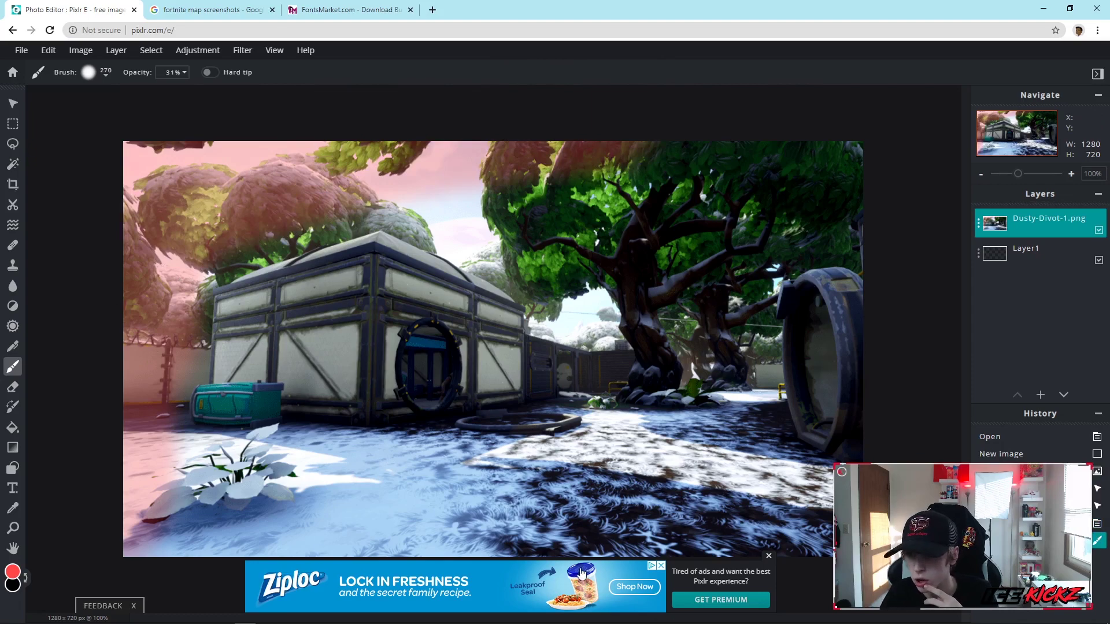
pyautogui.moveTo(769, 559)
pyautogui.mouseDown()
pyautogui.moveTo(696, 584)
pyautogui.moveTo(788, 555)
pyautogui.moveTo(846, 514)
pyautogui.moveTo(887, 419)
pyautogui.moveTo(899, 314)
pyautogui.moveTo(887, 137)
pyautogui.mouseUp()
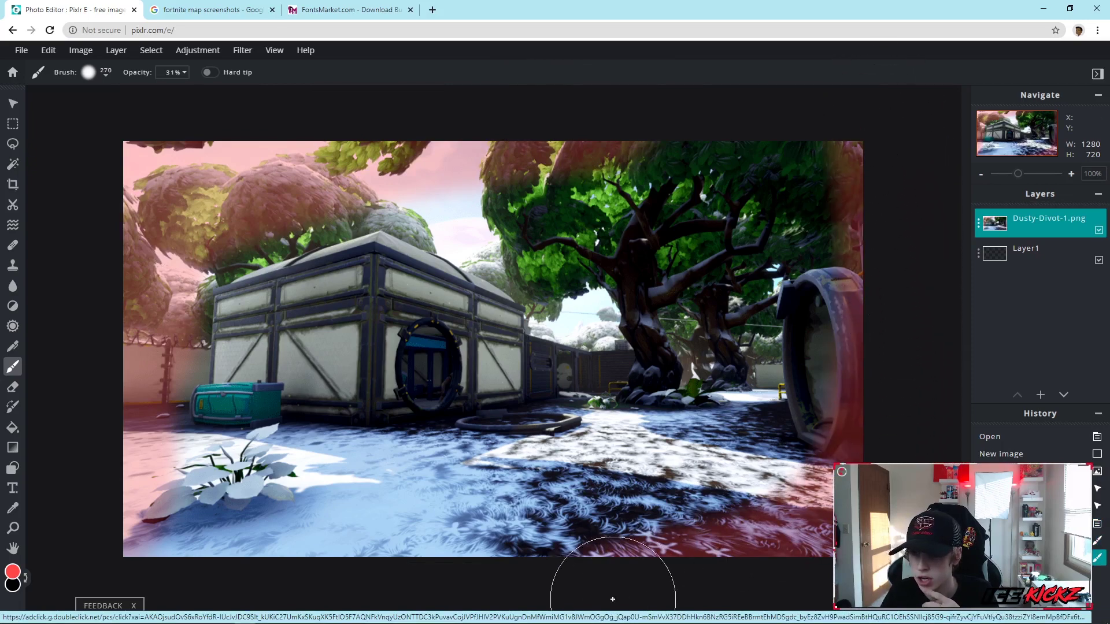
pyautogui.moveTo(674, 557)
pyautogui.mouseDown()
pyautogui.moveTo(773, 489)
pyautogui.moveTo(822, 413)
pyautogui.moveTo(854, 271)
pyautogui.moveTo(858, 168)
pyautogui.mouseUp()
pyautogui.moveTo(821, 555); pyautogui.dragTo(797, 552)
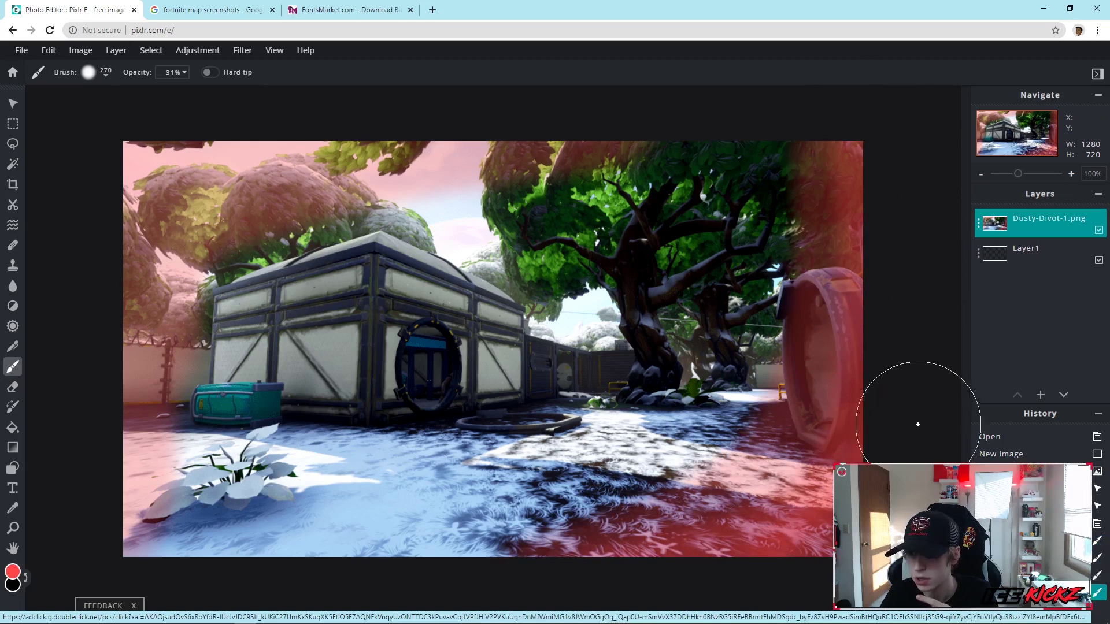
pyautogui.moveTo(94, 141)
pyautogui.mouseDown()
pyautogui.moveTo(241, 104)
pyautogui.moveTo(303, 178)
pyautogui.mouseUp()
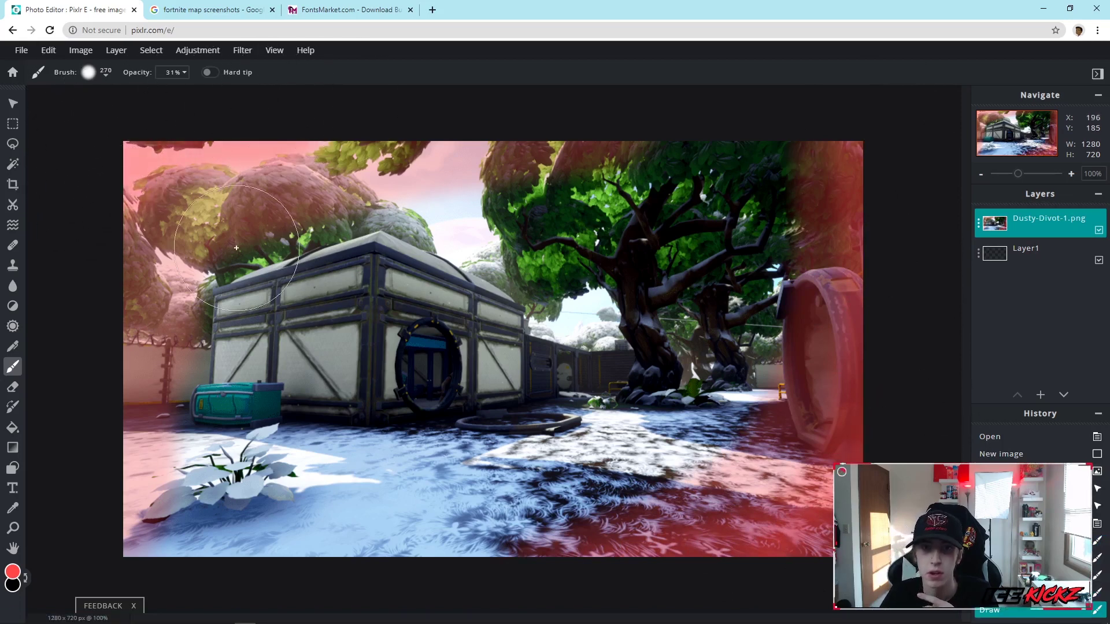
# Step: Change the brush colour to yellow #FFFF46 and paint over the image's lower-left edge
pyautogui.click(13, 574)
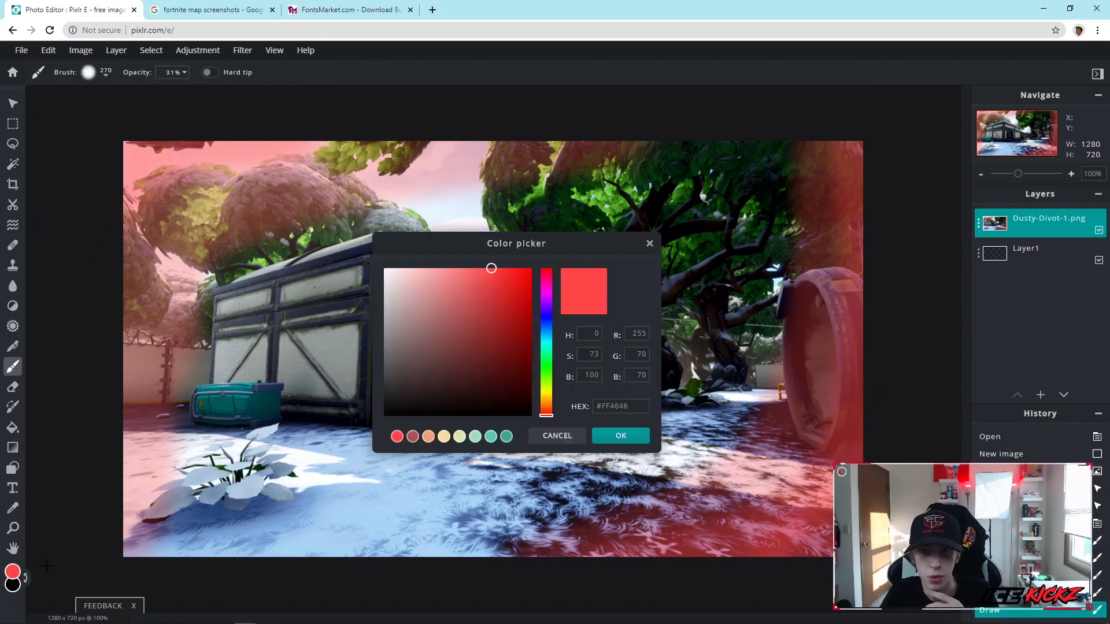
pyautogui.click(548, 395)
pyautogui.moveTo(549, 397); pyautogui.dragTo(550, 396)
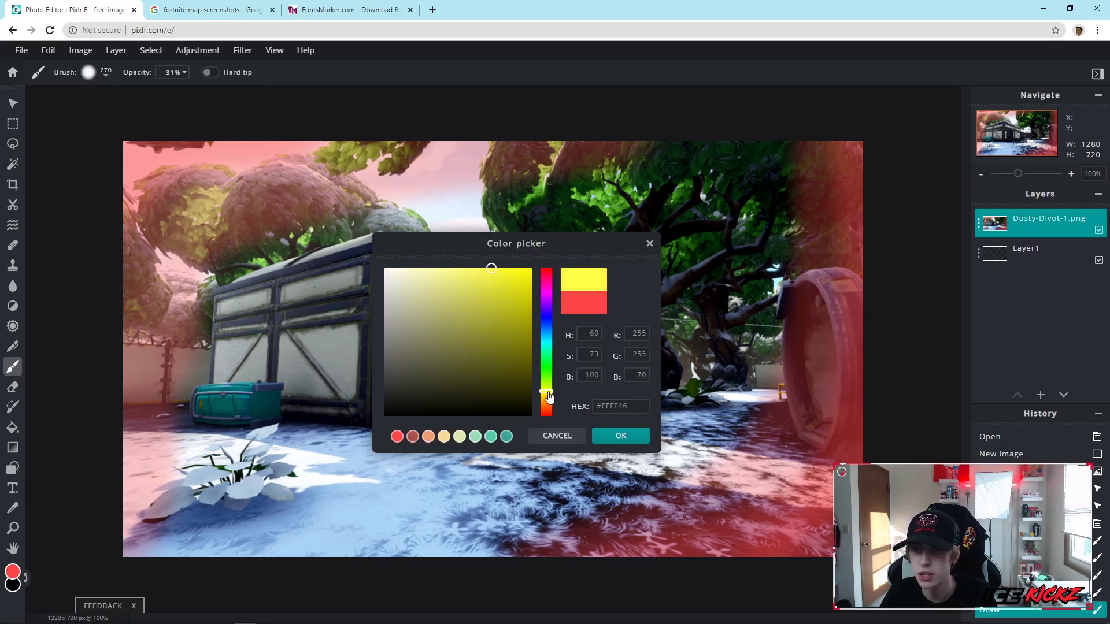
pyautogui.click(619, 438)
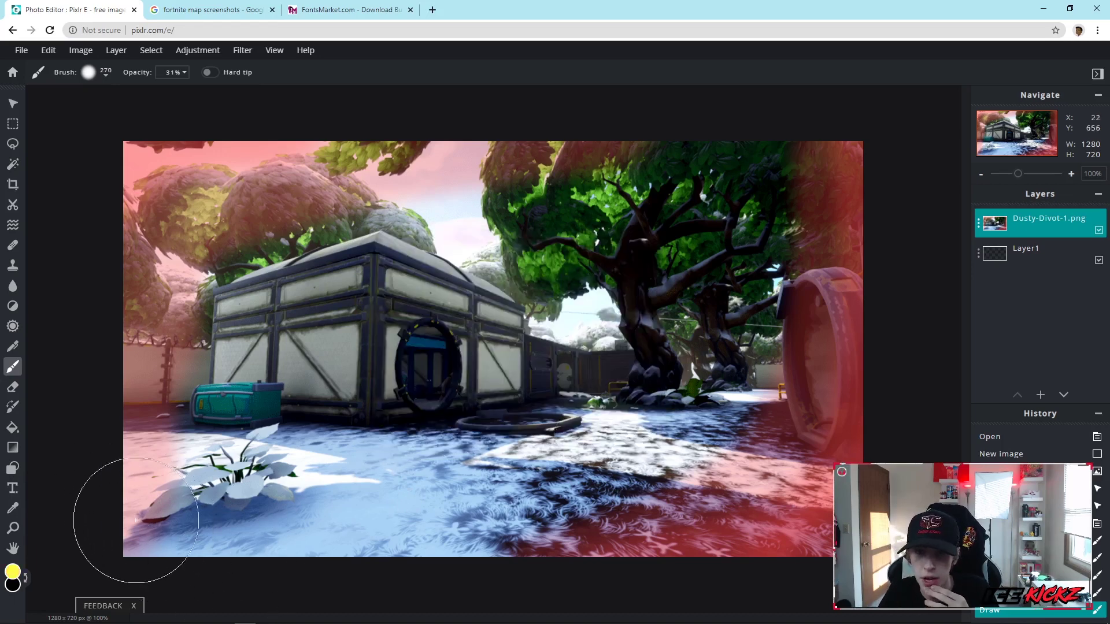
pyautogui.moveTo(107, 460)
pyautogui.mouseDown()
pyautogui.moveTo(174, 564)
pyautogui.moveTo(364, 590)
pyautogui.moveTo(90, 421)
pyautogui.moveTo(82, 347)
pyautogui.moveTo(248, 582)
pyautogui.moveTo(376, 565)
pyautogui.moveTo(520, 578)
pyautogui.mouseUp()
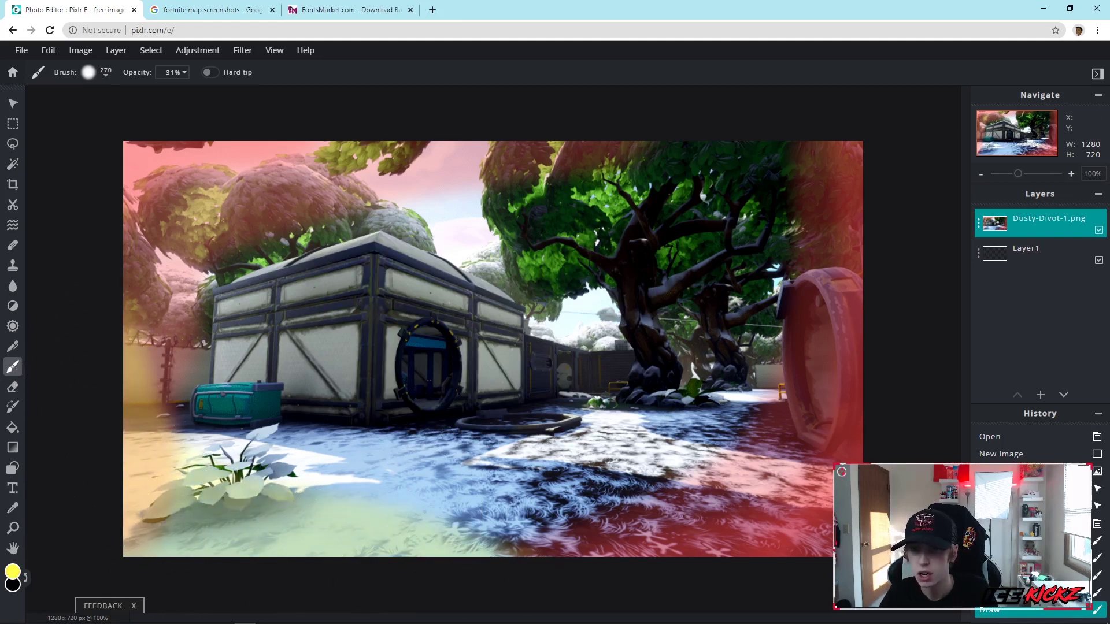
# Step: Try two yellow strokes along the image's upper-right edge at the existing opacity and undo both
pyautogui.moveTo(515, 102)
pyautogui.mouseDown()
pyautogui.moveTo(785, 157)
pyautogui.moveTo(935, 272)
pyautogui.mouseUp()
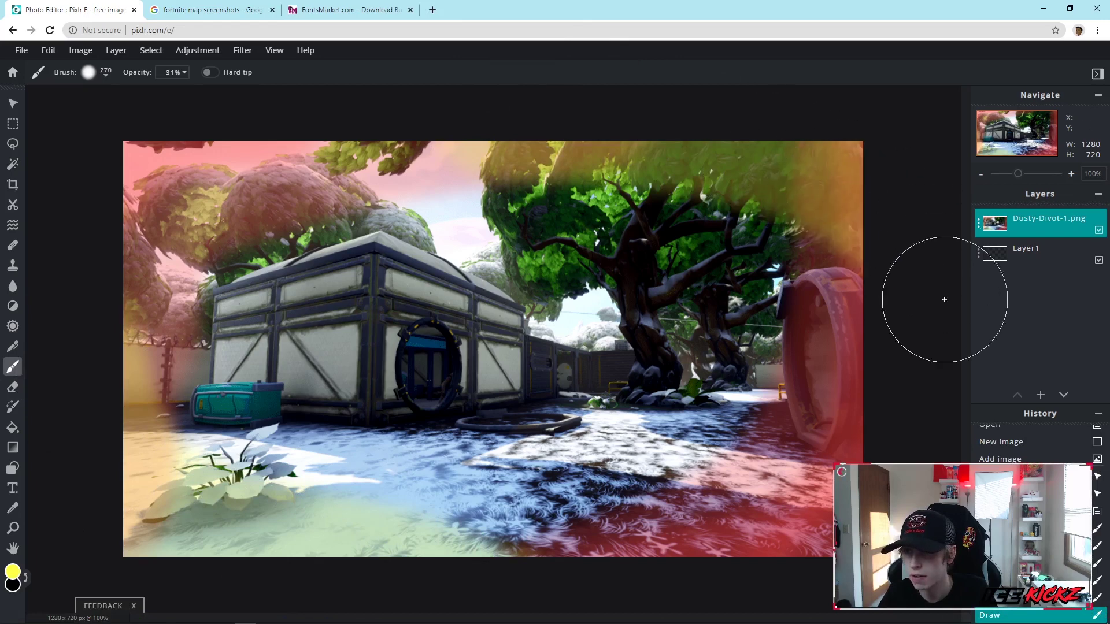
pyautogui.moveTo(701, 95)
pyautogui.mouseDown()
pyautogui.moveTo(765, 135)
pyautogui.moveTo(829, 208)
pyautogui.moveTo(876, 325)
pyautogui.mouseUp()
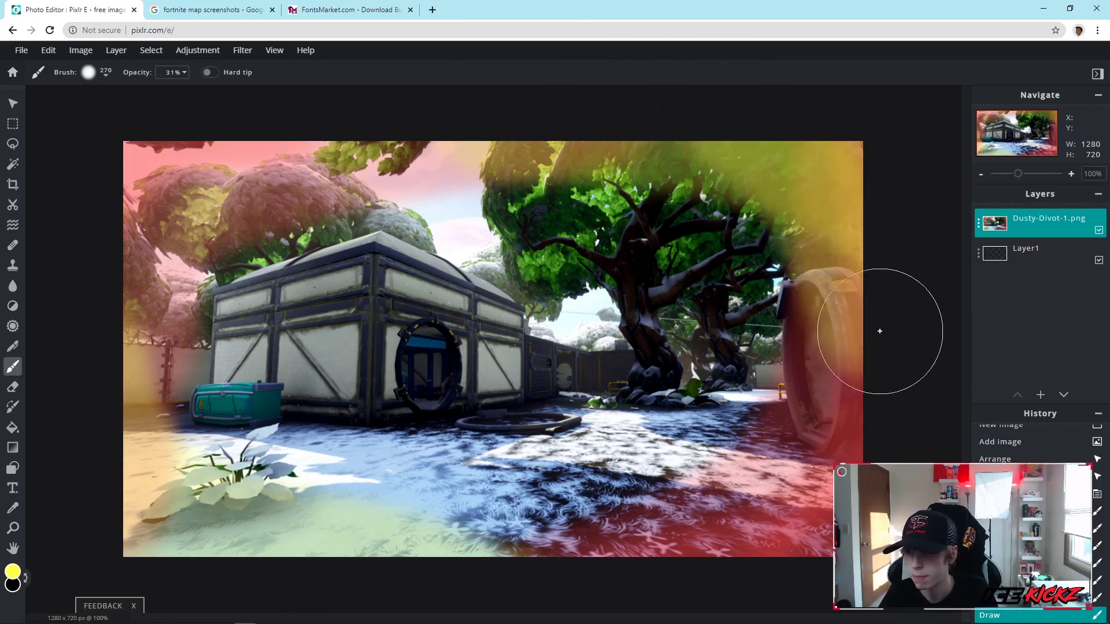
pyautogui.click(50, 52)
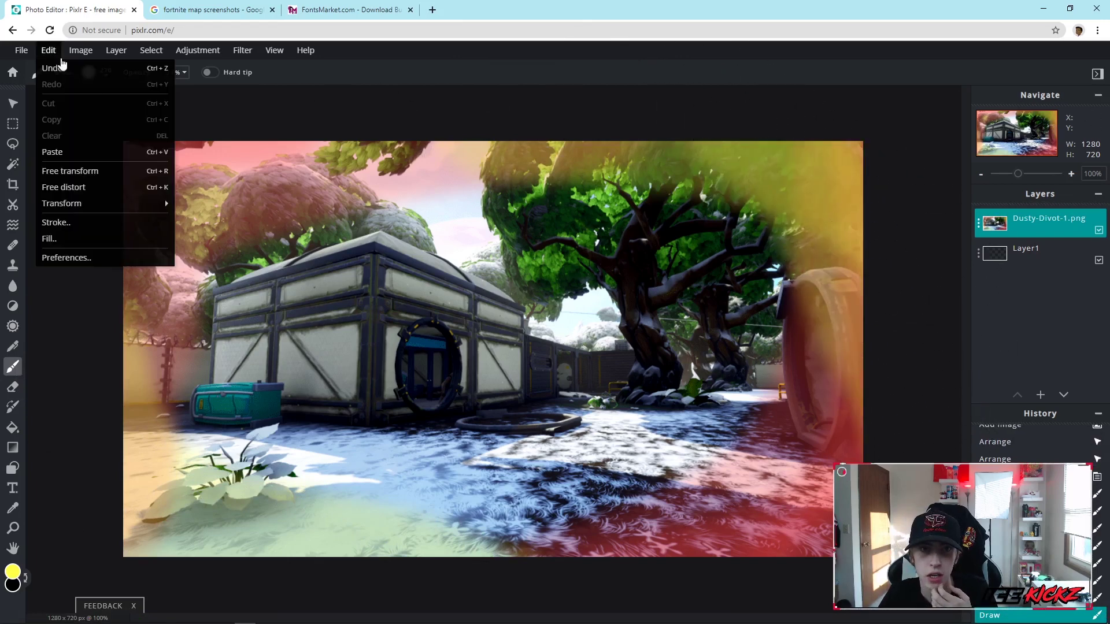
pyautogui.click(53, 68)
pyautogui.click(48, 51)
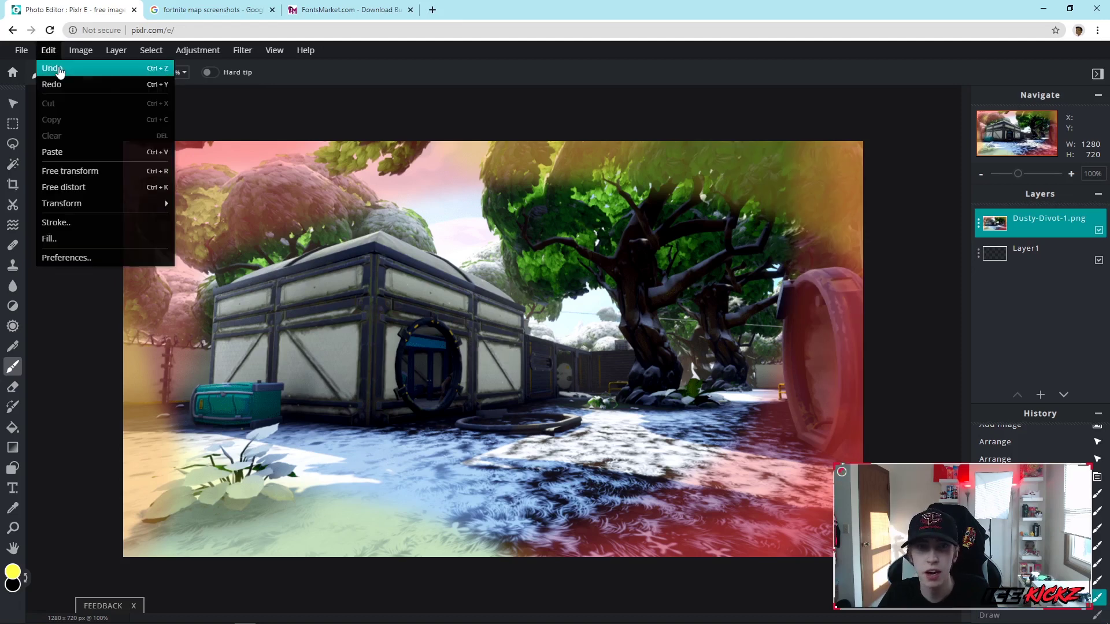
pyautogui.click(59, 70)
# Step: Lower the brush opacity to 24% and paint yellow over the image's upper-right, right and lower-left edges
pyautogui.click(184, 72)
pyautogui.moveTo(189, 92); pyautogui.dragTo(111, 93)
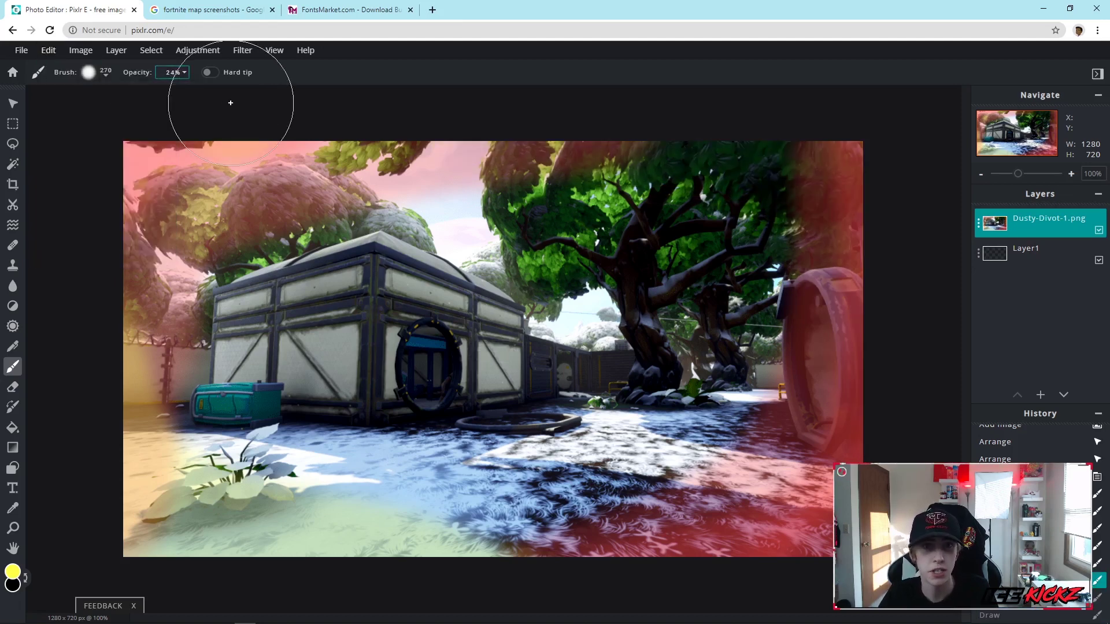
pyautogui.moveTo(539, 124)
pyautogui.mouseDown()
pyautogui.moveTo(867, 179)
pyautogui.moveTo(854, 235)
pyautogui.mouseUp()
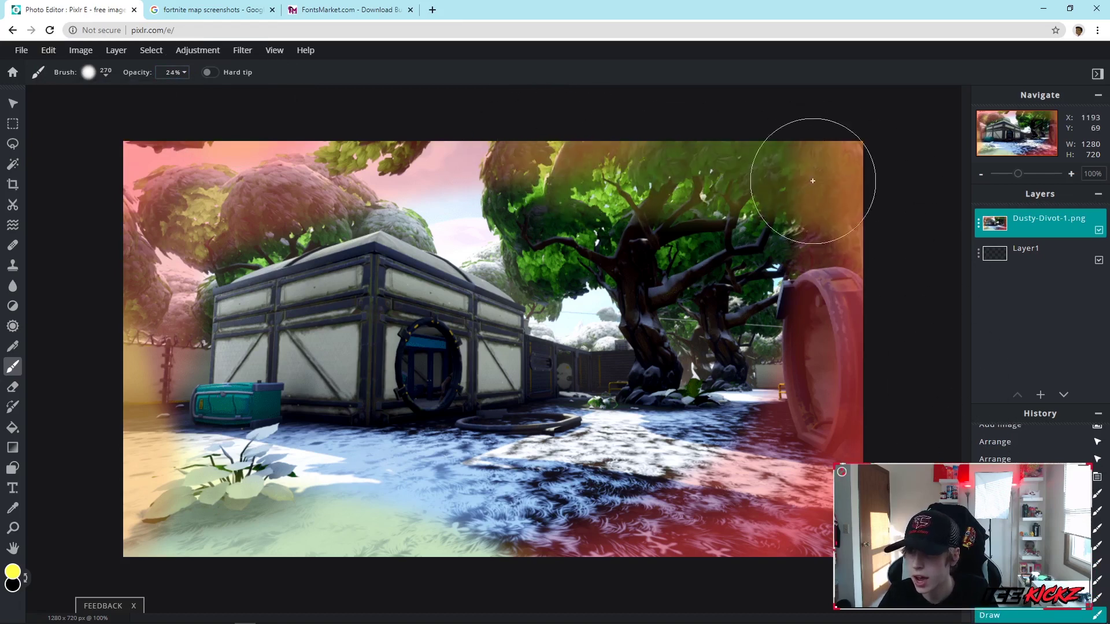
pyautogui.moveTo(706, 86)
pyautogui.mouseDown()
pyautogui.moveTo(762, 94)
pyautogui.moveTo(848, 225)
pyautogui.moveTo(888, 370)
pyautogui.moveTo(884, 446)
pyautogui.mouseUp()
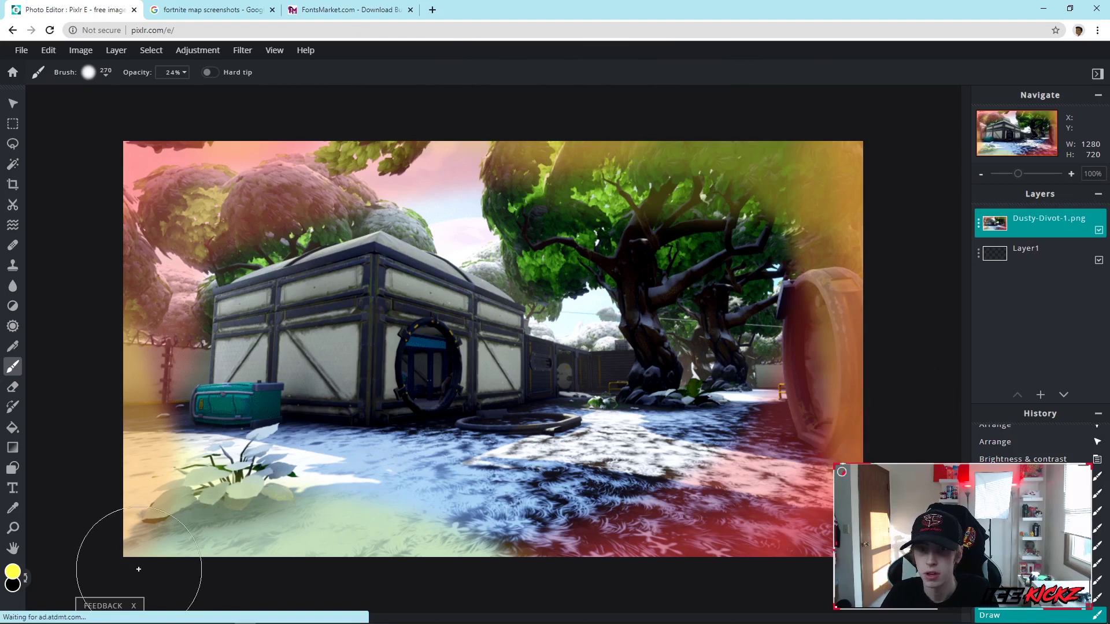
pyautogui.moveTo(70, 289)
pyautogui.mouseDown()
pyautogui.moveTo(71, 334)
pyautogui.moveTo(101, 427)
pyautogui.moveTo(196, 496)
pyautogui.moveTo(280, 532)
pyautogui.moveTo(551, 581)
pyautogui.mouseUp()
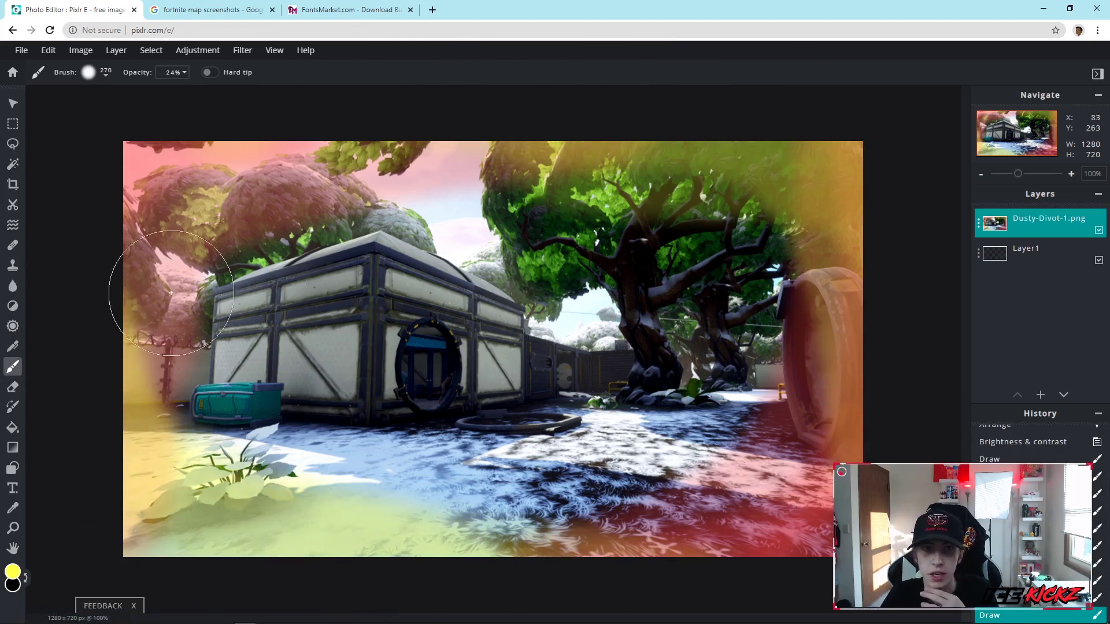
# Step: Lower the brush opacity to 7%, change its colour to white #FFFFFF and paint a soft haze across the middle of the background
pyautogui.click(181, 72)
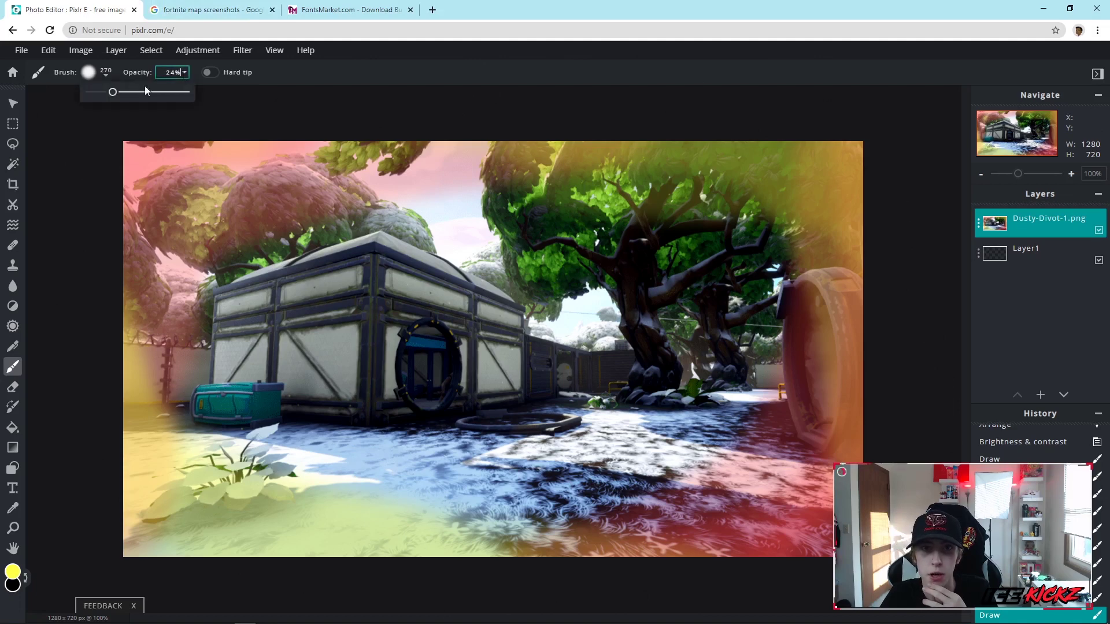
pyautogui.moveTo(114, 97); pyautogui.dragTo(93, 97)
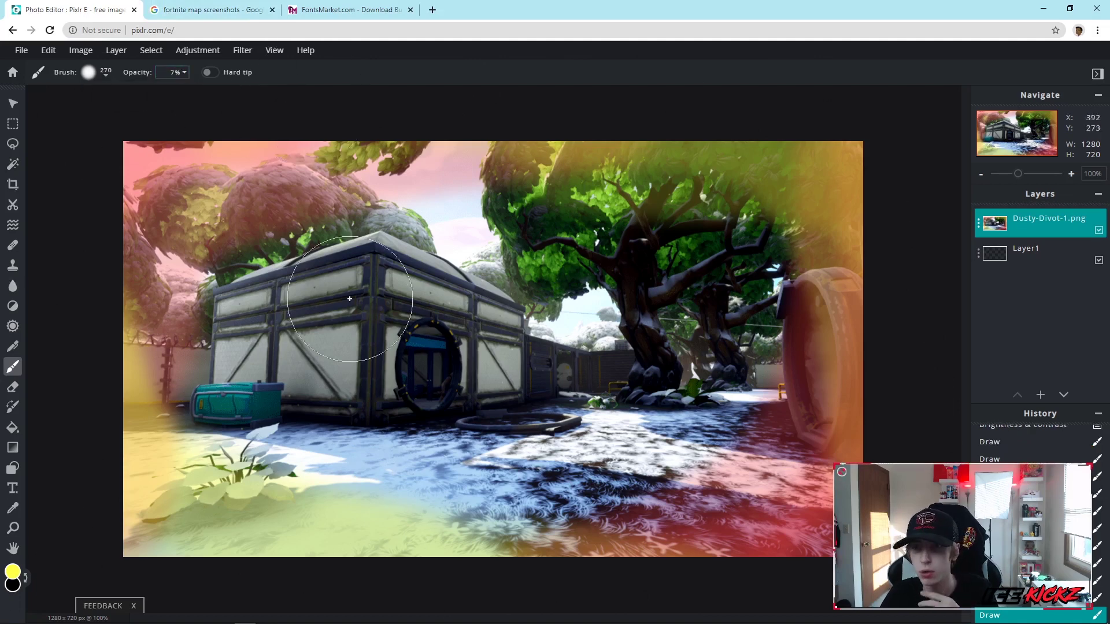
pyautogui.click(13, 573)
pyautogui.click(384, 269)
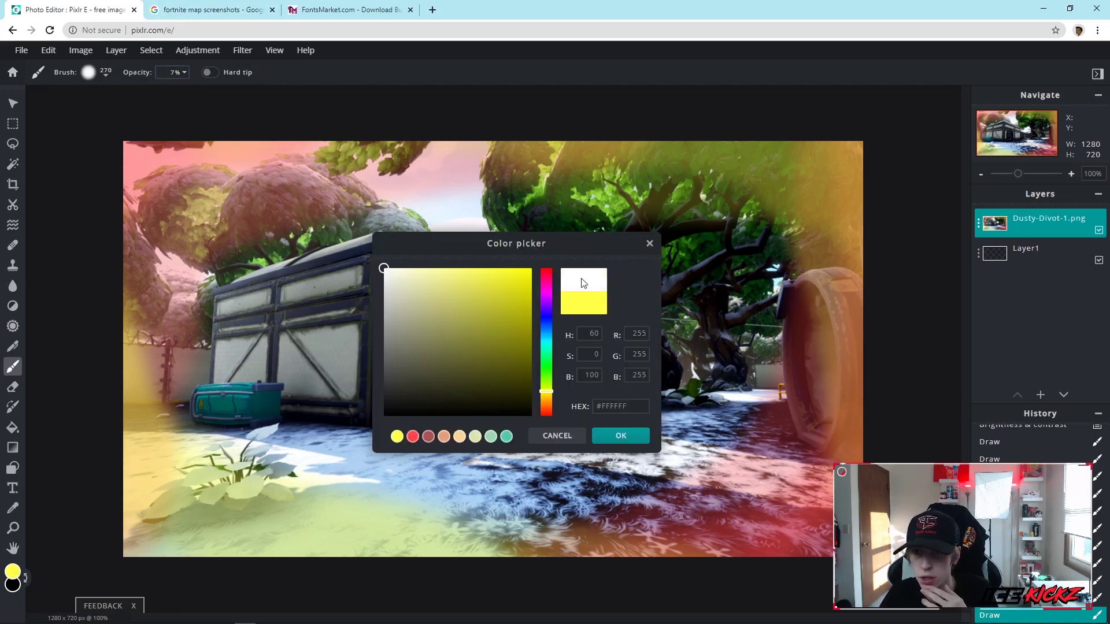
pyautogui.click(623, 437)
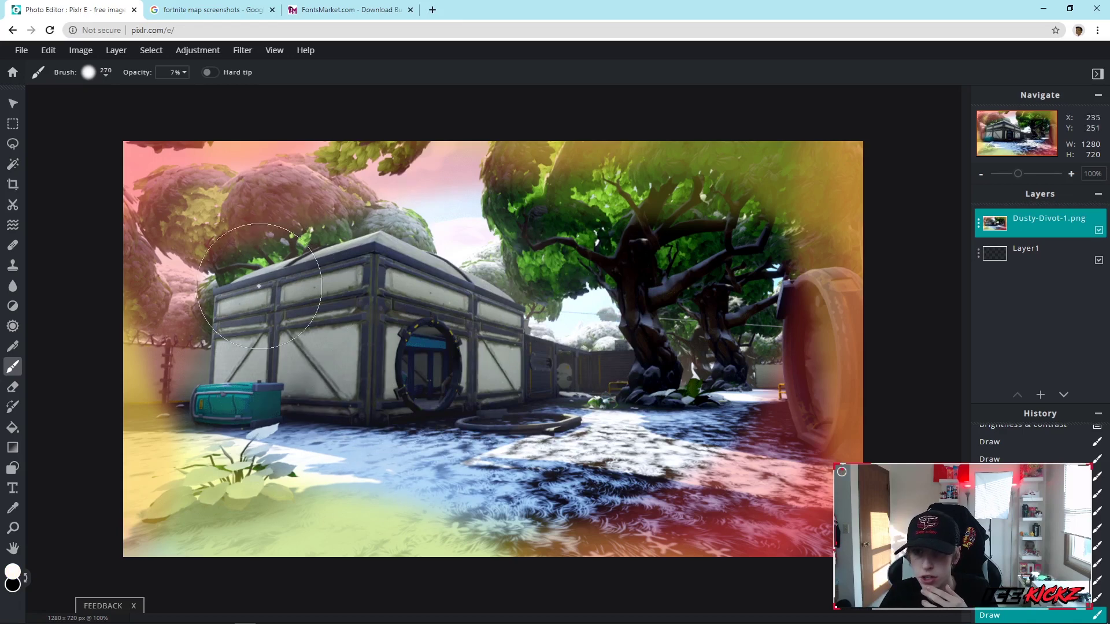
pyautogui.moveTo(528, 467)
pyautogui.mouseDown()
pyautogui.moveTo(448, 349)
pyautogui.moveTo(509, 219)
pyautogui.moveTo(711, 300)
pyautogui.moveTo(324, 324)
pyautogui.moveTo(543, 531)
pyautogui.moveTo(734, 381)
pyautogui.moveTo(763, 300)
pyautogui.mouseUp()
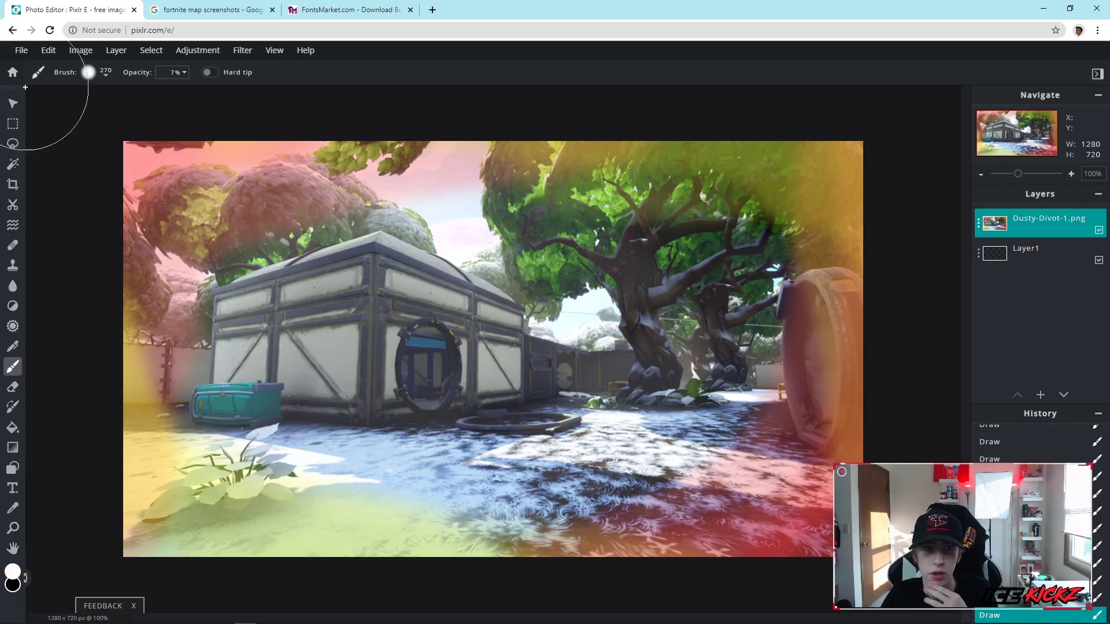
pyautogui.click(12, 105)
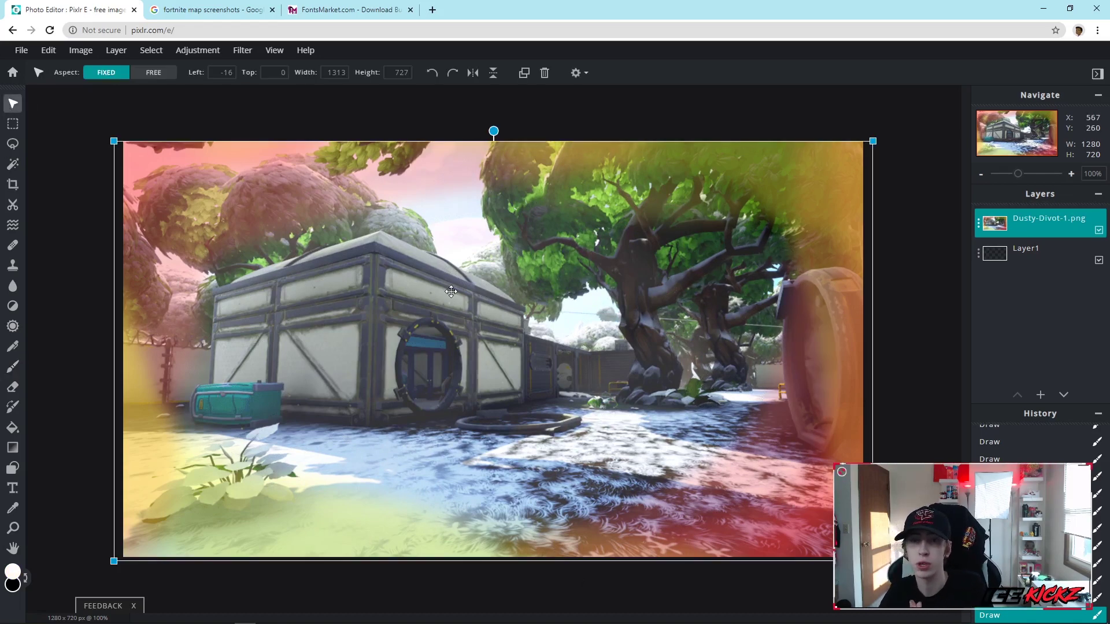
pyautogui.click(191, 112)
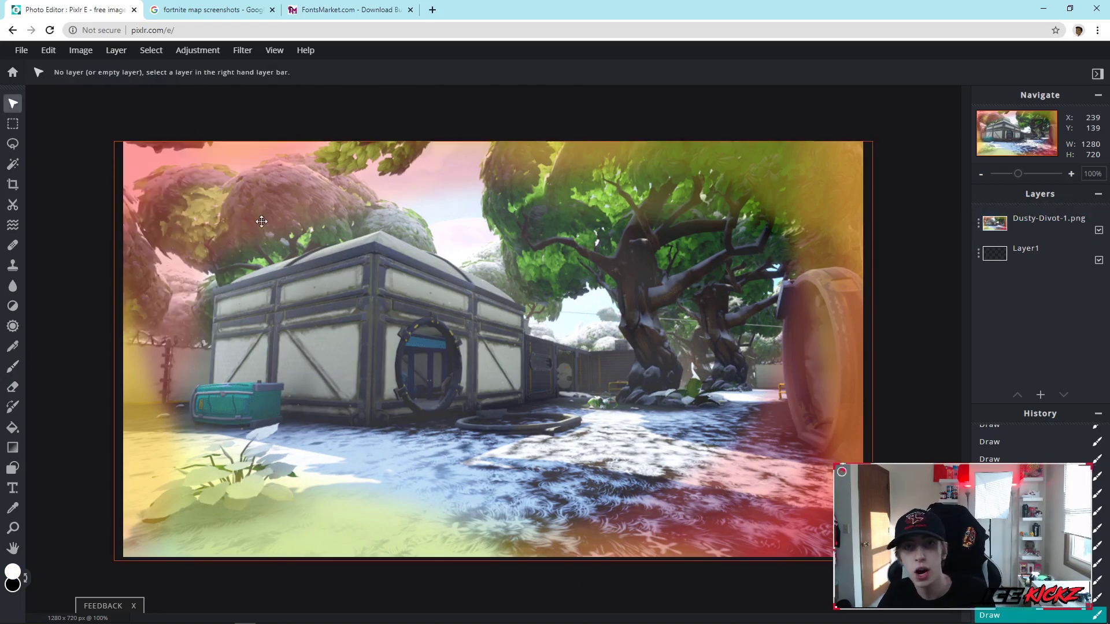
# Step: Add the Render 10 image from the desktop's 3D Render Pack folder as a new layer
pyautogui.click(81, 51)
pyautogui.click(115, 52)
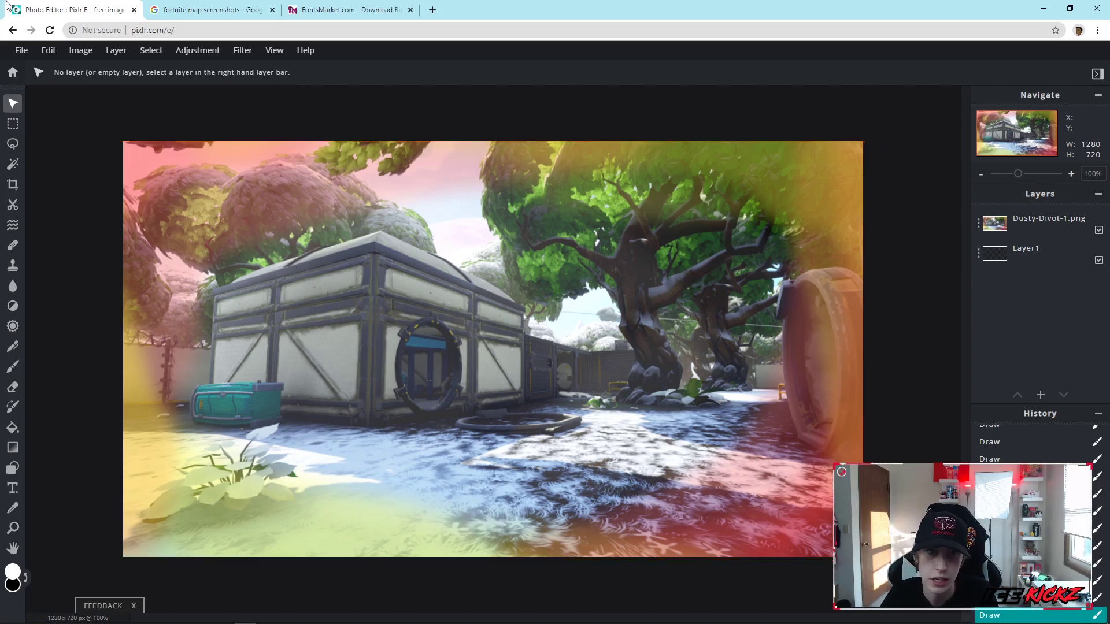
pyautogui.click(116, 51)
pyautogui.click(133, 102)
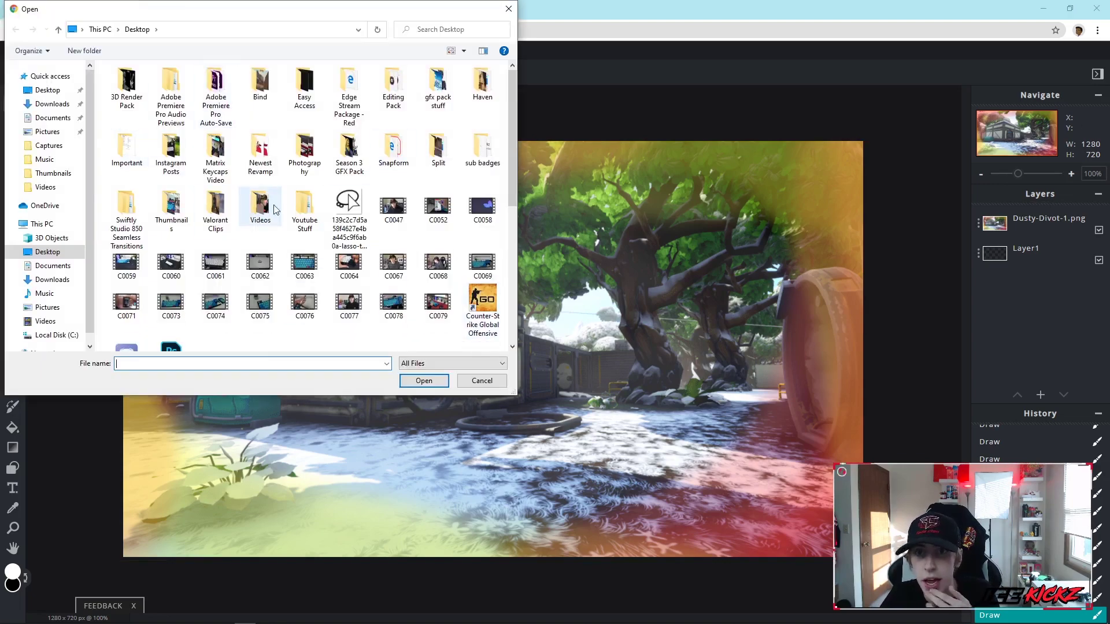
pyautogui.doubleClick(130, 84)
pyautogui.doubleClick(408, 171)
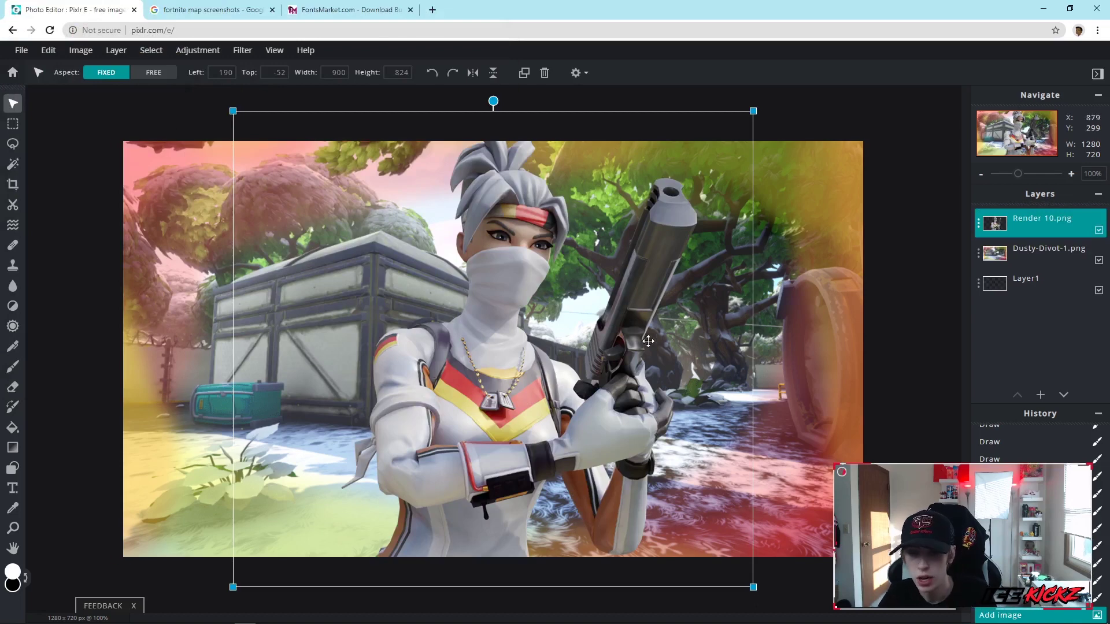
# Step: Scale the character render down proportionally to about 800 × 713 px
pyautogui.press('shift')
pyautogui.moveTo(753, 111); pyautogui.dragTo(693, 166)
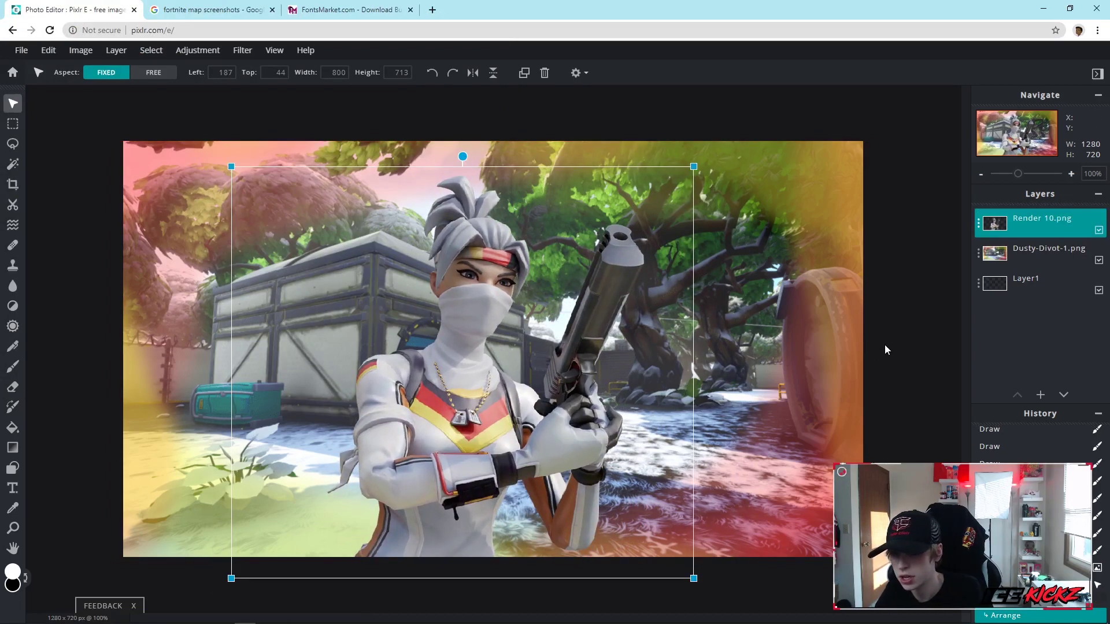
pyautogui.click(931, 338)
# Step: Raise the contrast of the Render 10 layer to 24
pyautogui.click(1040, 222)
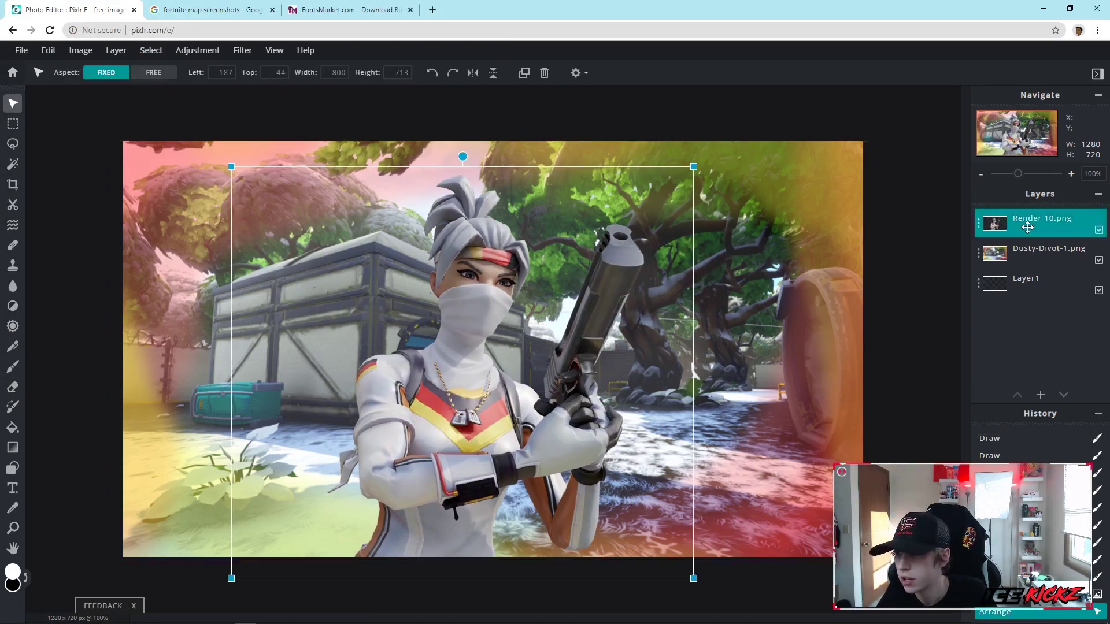
pyautogui.click(84, 58)
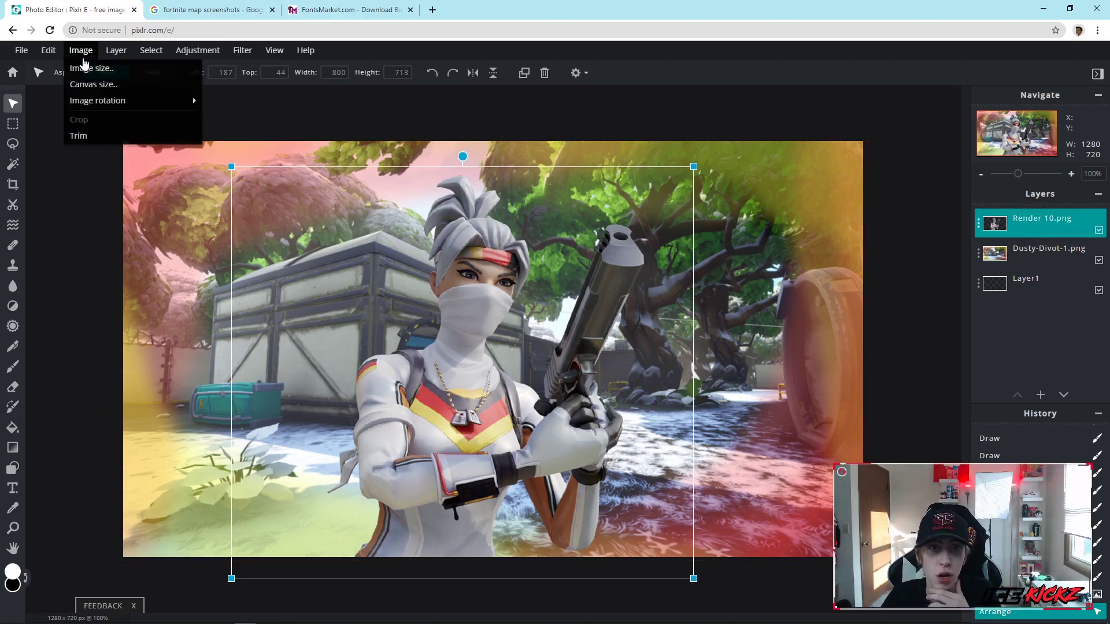
pyautogui.moveTo(123, 53)
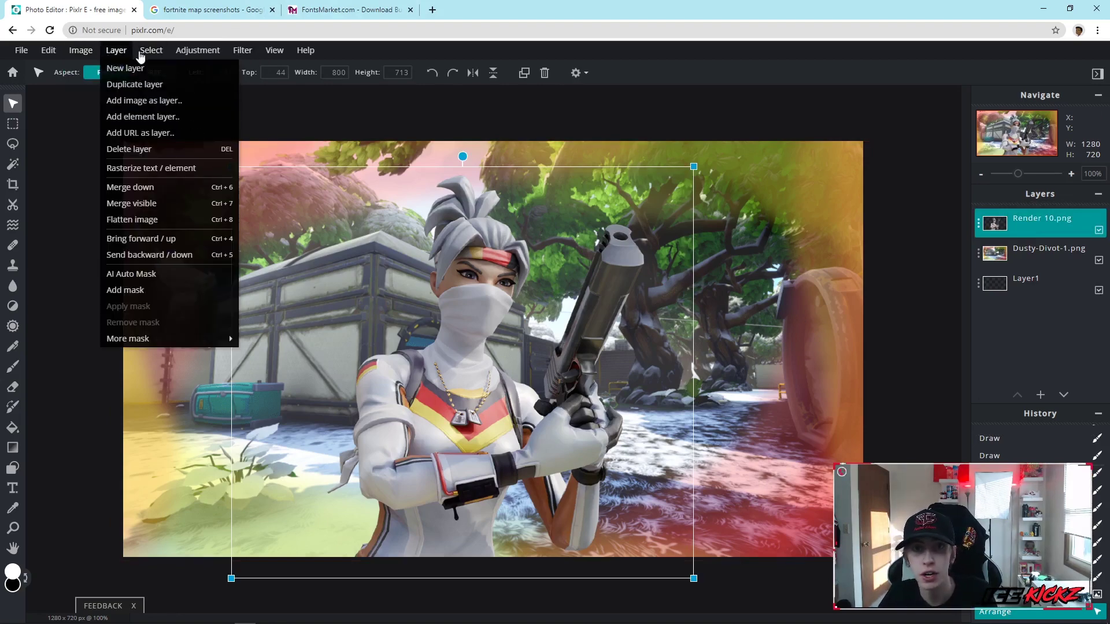
pyautogui.moveTo(197, 51)
pyautogui.click(210, 88)
pyautogui.moveTo(516, 398); pyautogui.dragTo(543, 397)
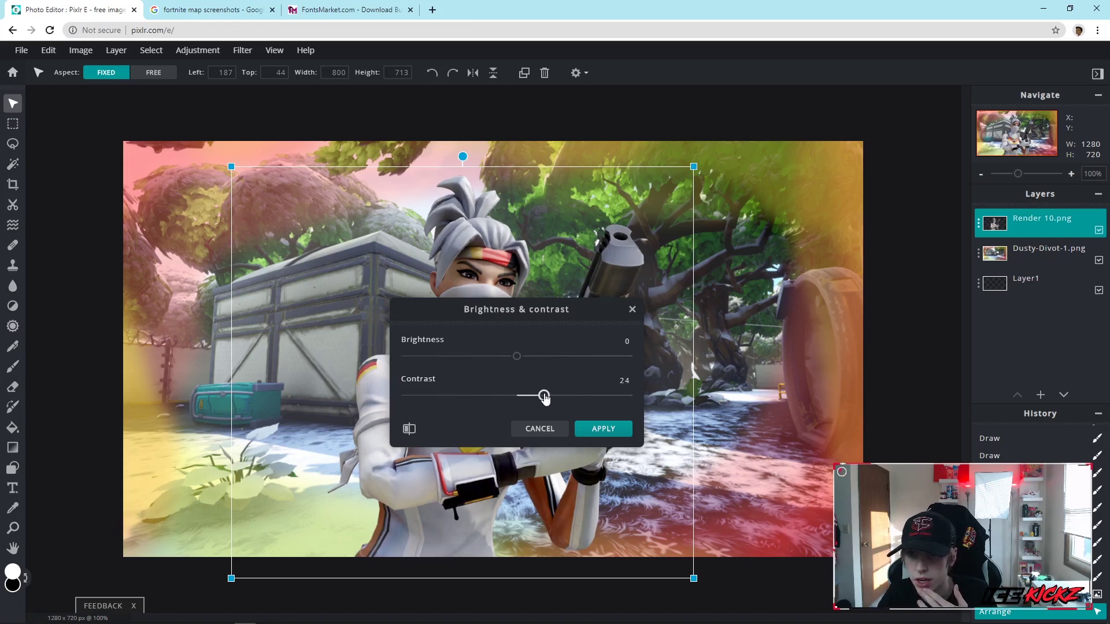
pyautogui.click(602, 428)
# Step: Enlarge the character render to about 853 × 760 px and shift it slightly left of the canvas centre
pyautogui.moveTo(490, 342); pyautogui.dragTo(483, 355)
pyautogui.moveTo(687, 179); pyautogui.dragTo(718, 150)
pyautogui.moveTo(662, 210); pyautogui.dragTo(642, 221)
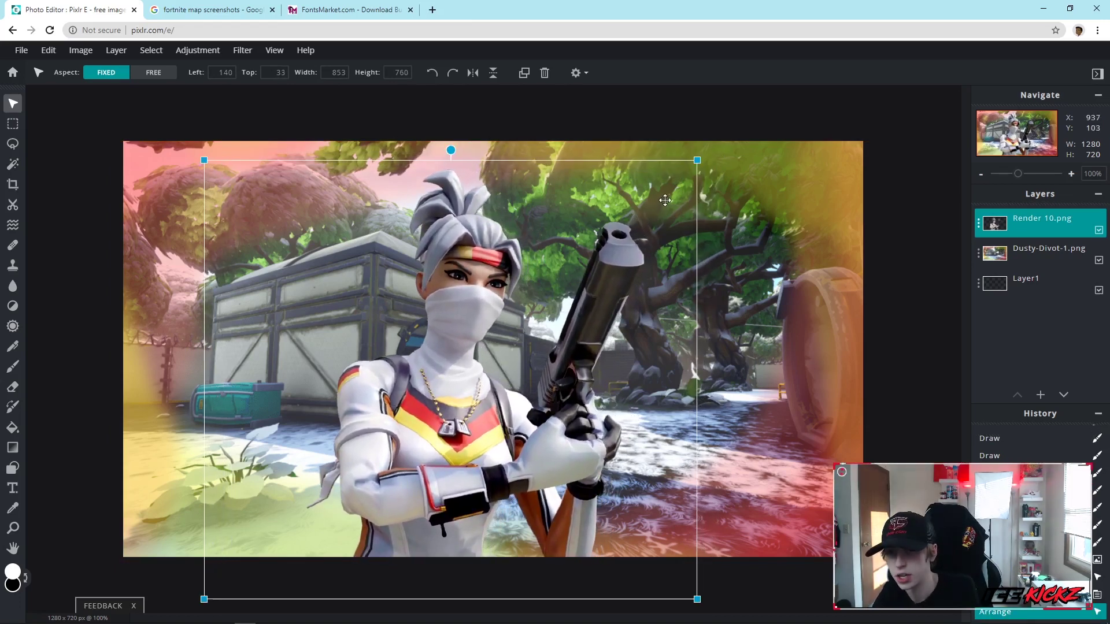
pyautogui.click(904, 292)
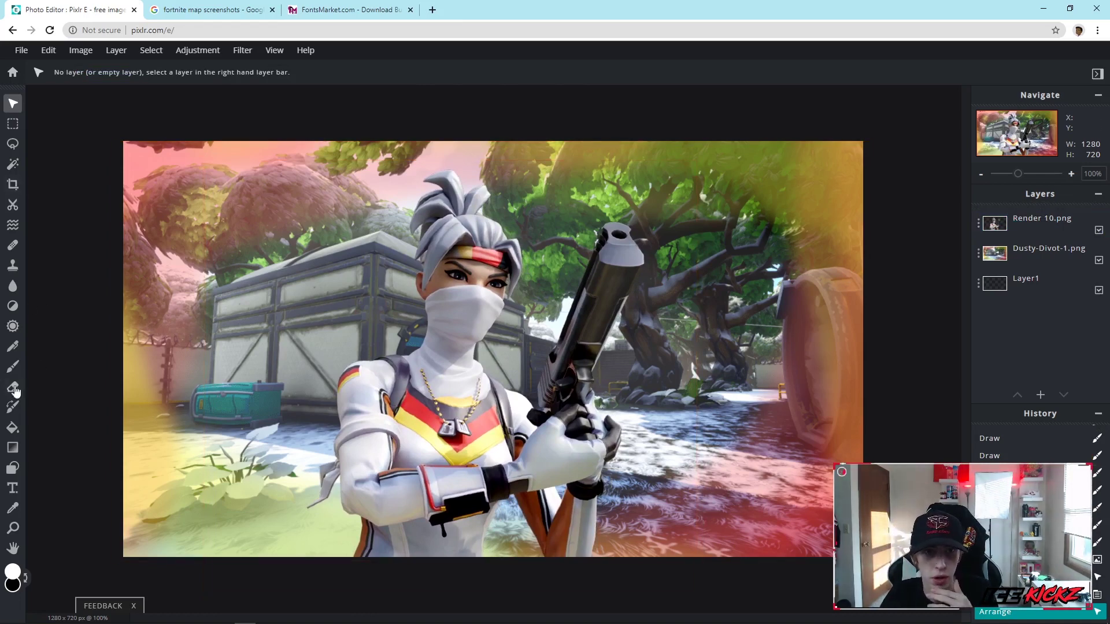
# Step: Paint a faint white haze at 7% opacity over the lower part of the Render 10 layer
pyautogui.click(12, 366)
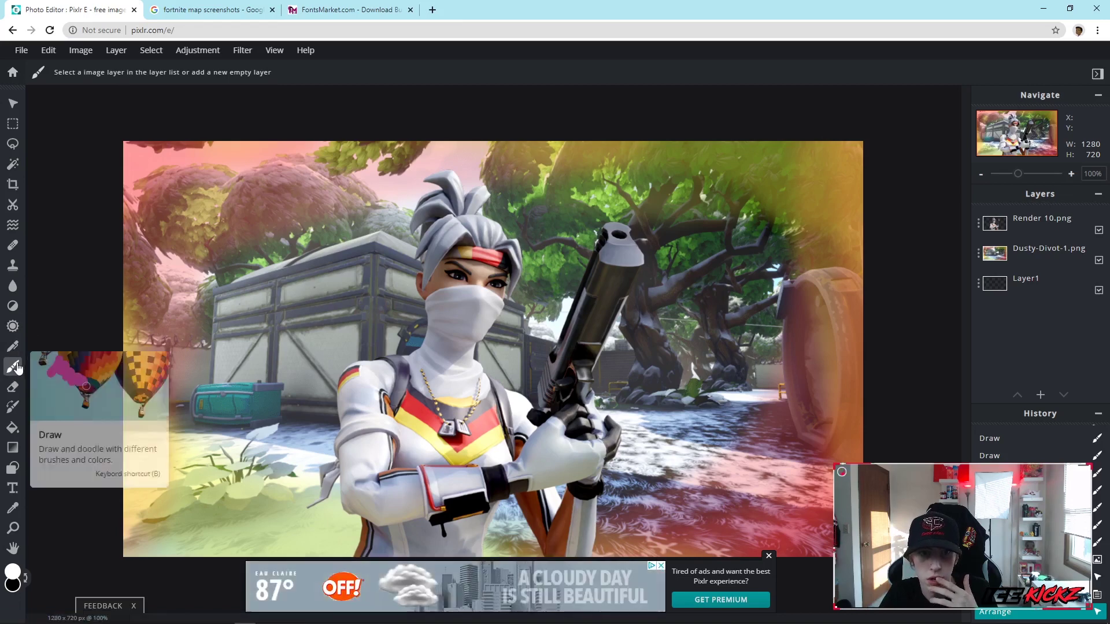
pyautogui.click(1029, 228)
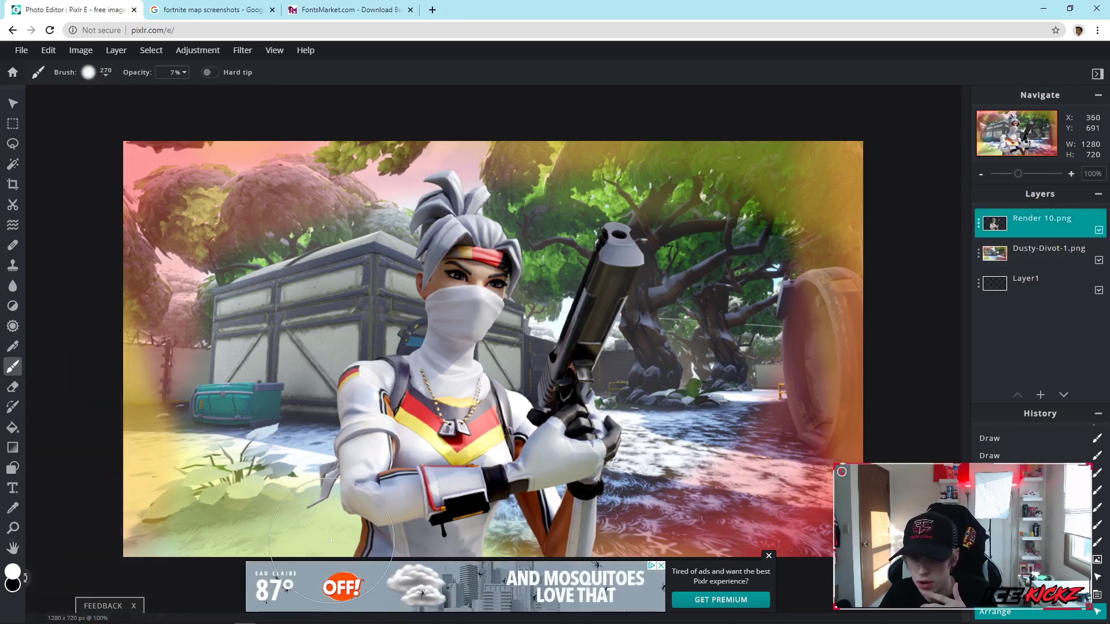
pyautogui.moveTo(474, 555)
pyautogui.mouseDown()
pyautogui.moveTo(486, 514)
pyautogui.moveTo(589, 509)
pyautogui.moveTo(602, 497)
pyautogui.moveTo(379, 543)
pyautogui.moveTo(231, 509)
pyautogui.moveTo(307, 520)
pyautogui.moveTo(746, 523)
pyautogui.mouseUp()
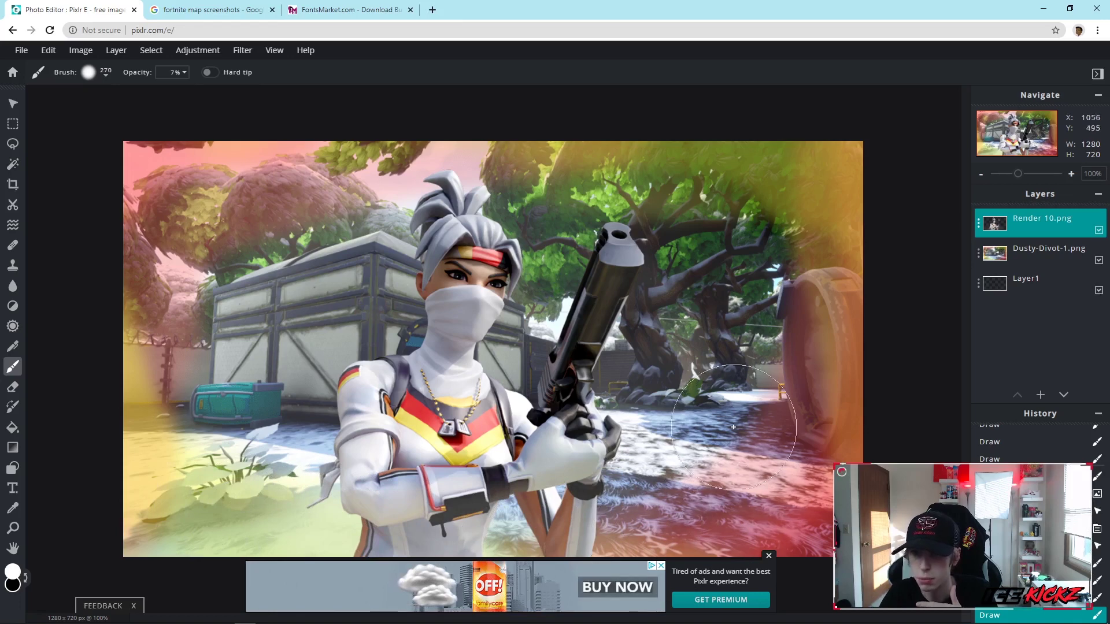
pyautogui.click(13, 103)
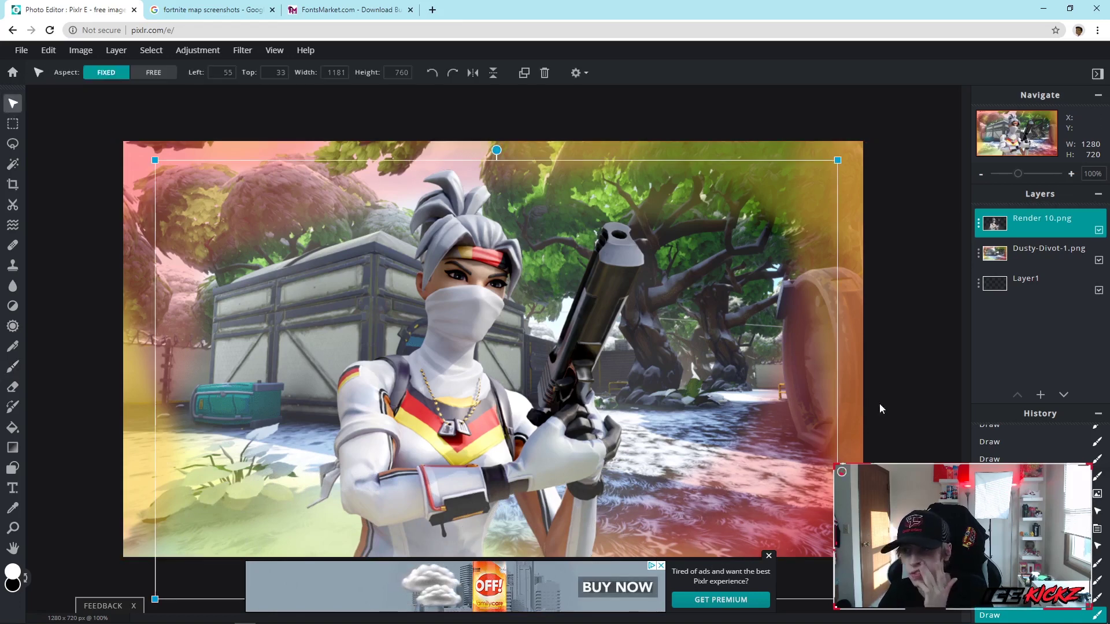
pyautogui.click(874, 401)
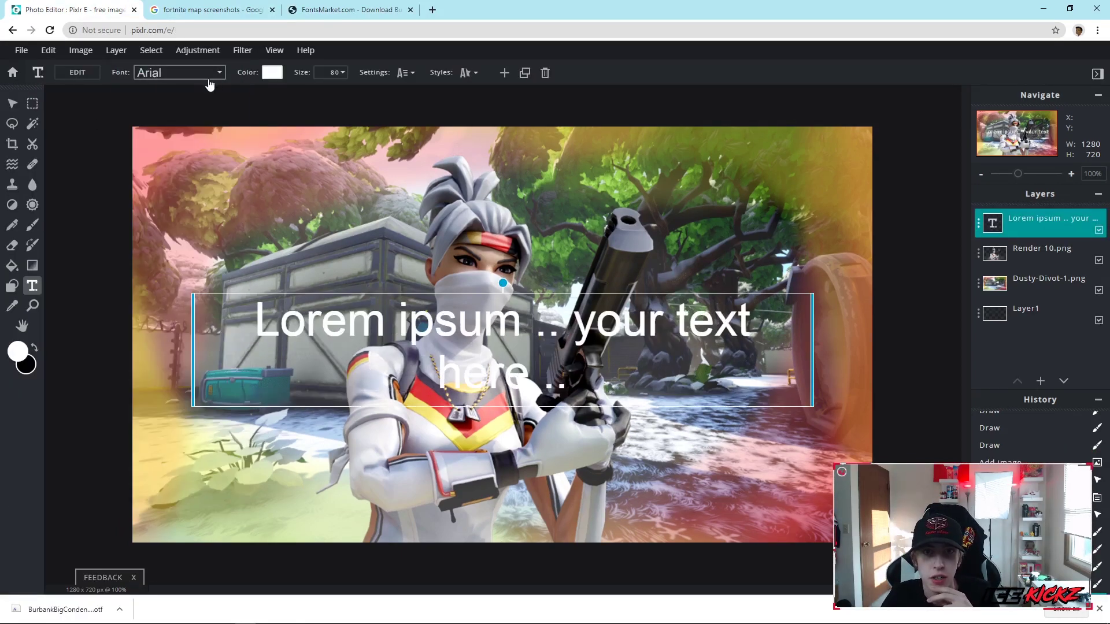
# Step: Load the local font file BurbankBigCondensed-Bold from the desktop and apply it to the placeholder text
pyautogui.click(176, 73)
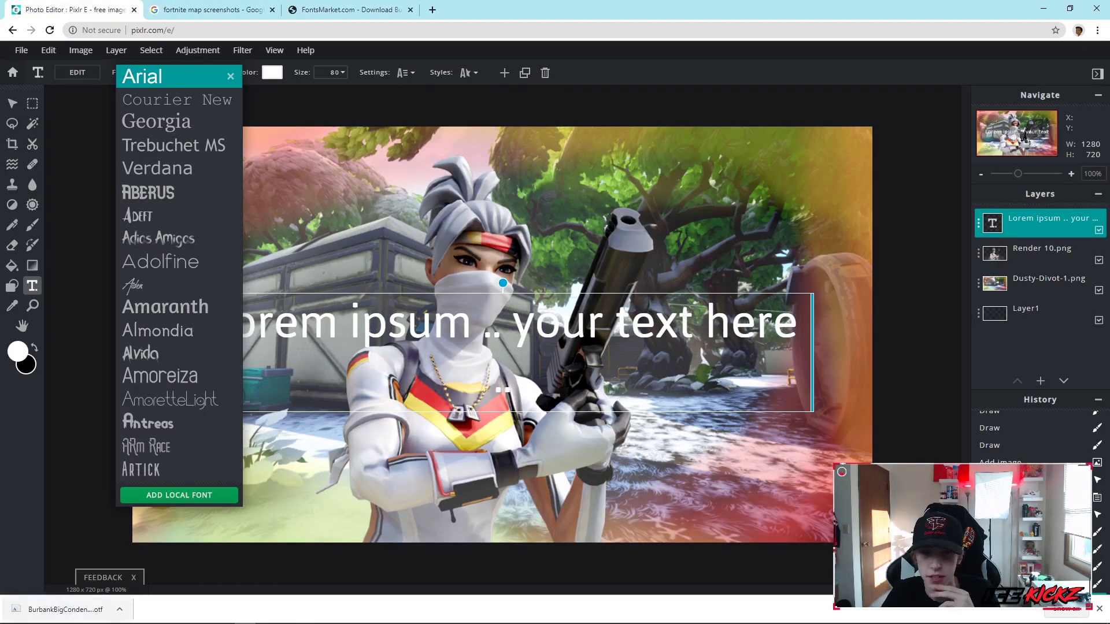
pyautogui.click(1100, 608)
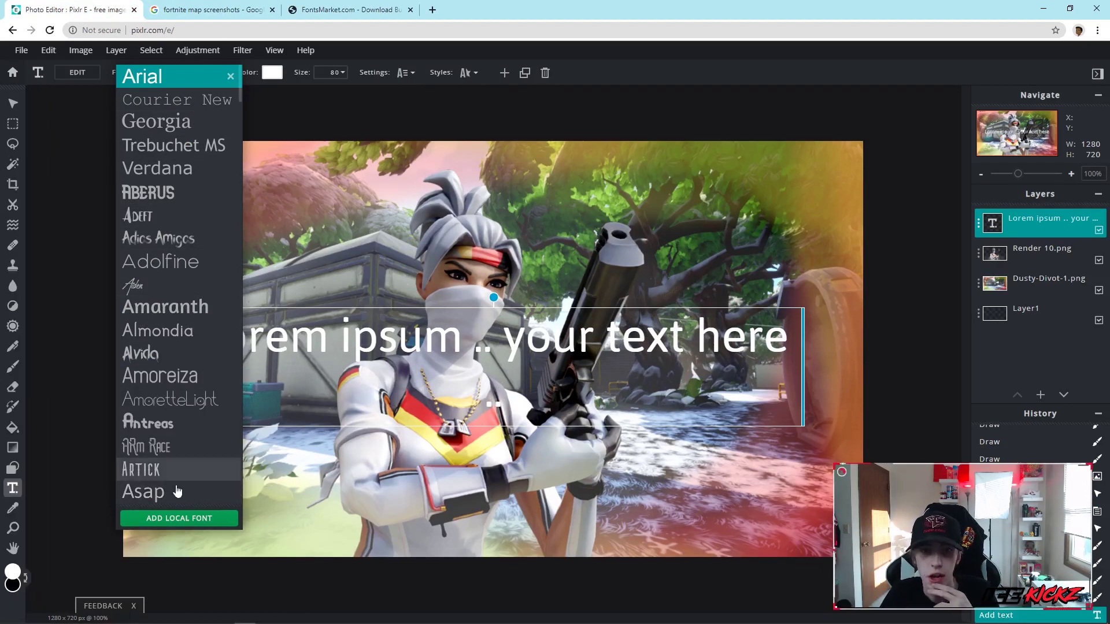
pyautogui.click(182, 521)
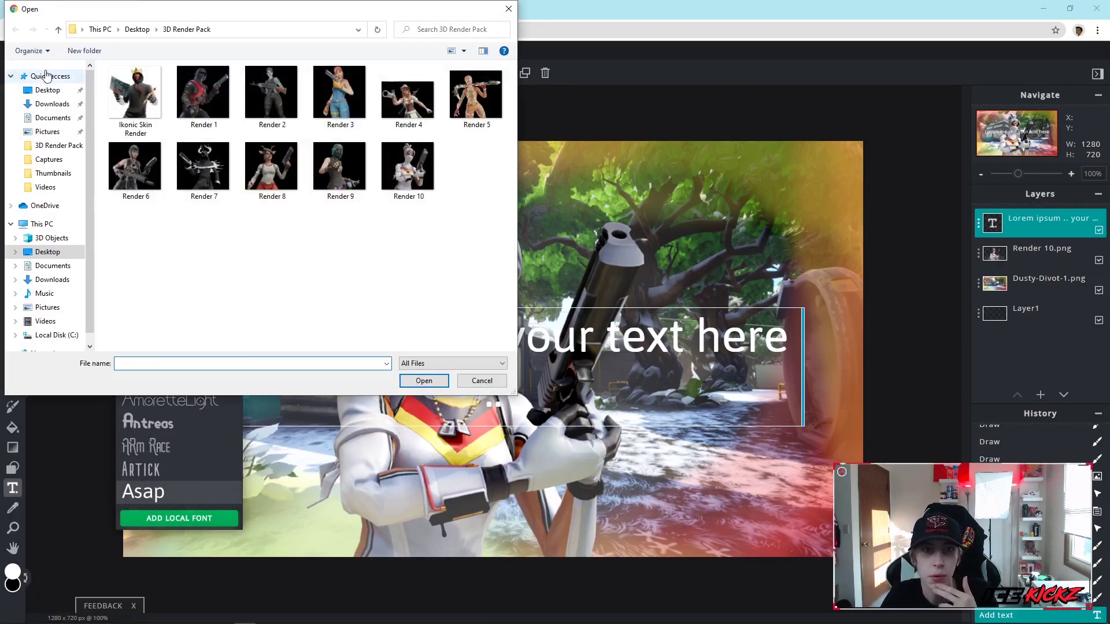
pyautogui.click(49, 75)
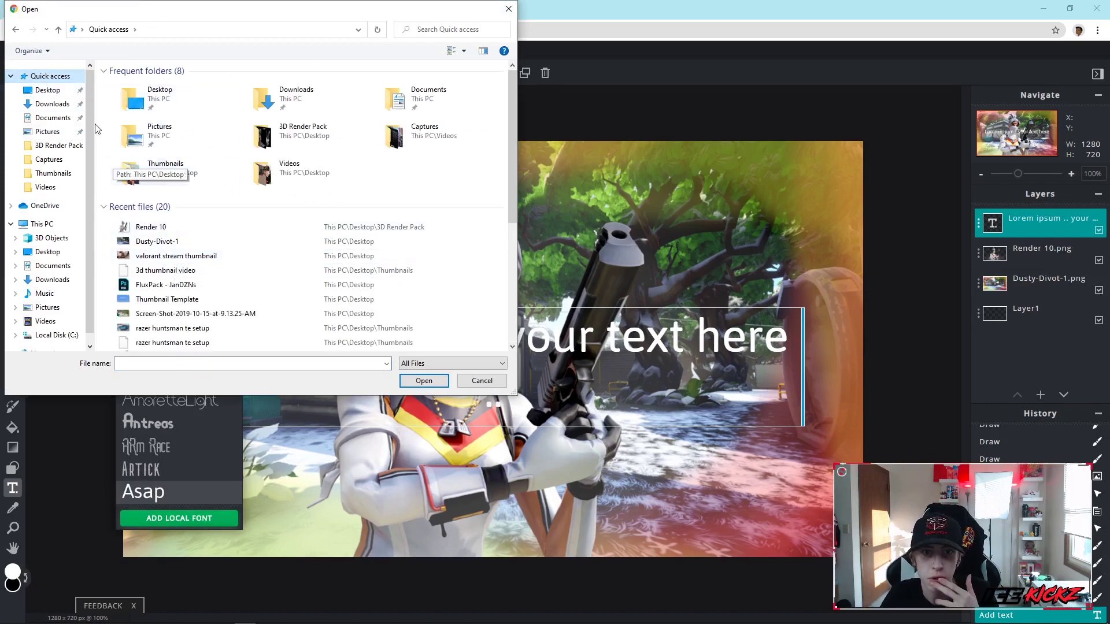
pyautogui.click(53, 91)
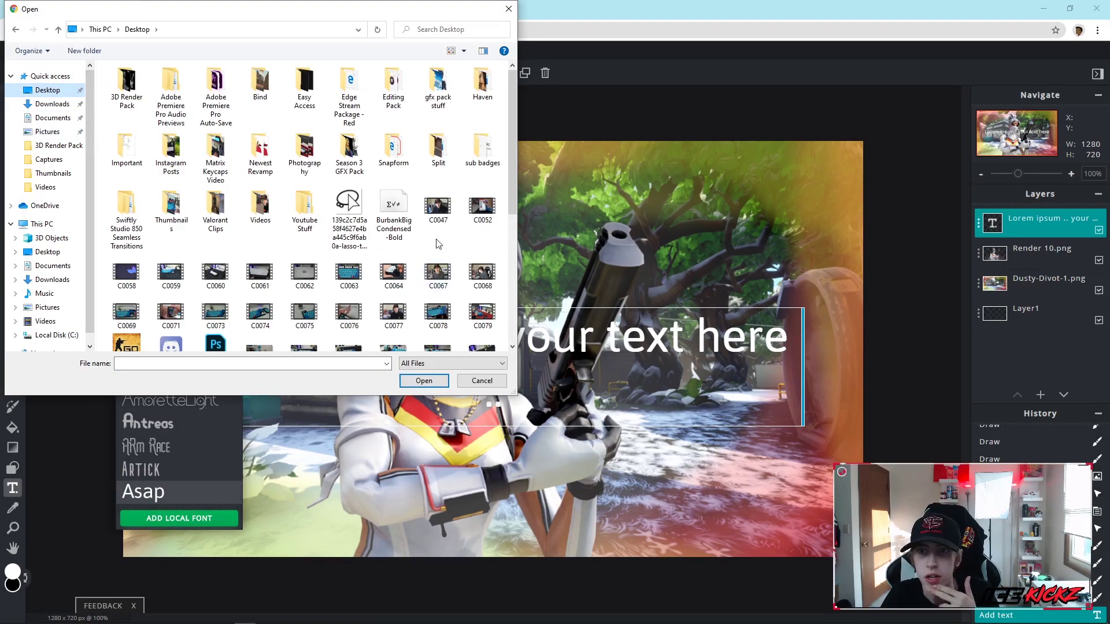
pyautogui.doubleClick(393, 207)
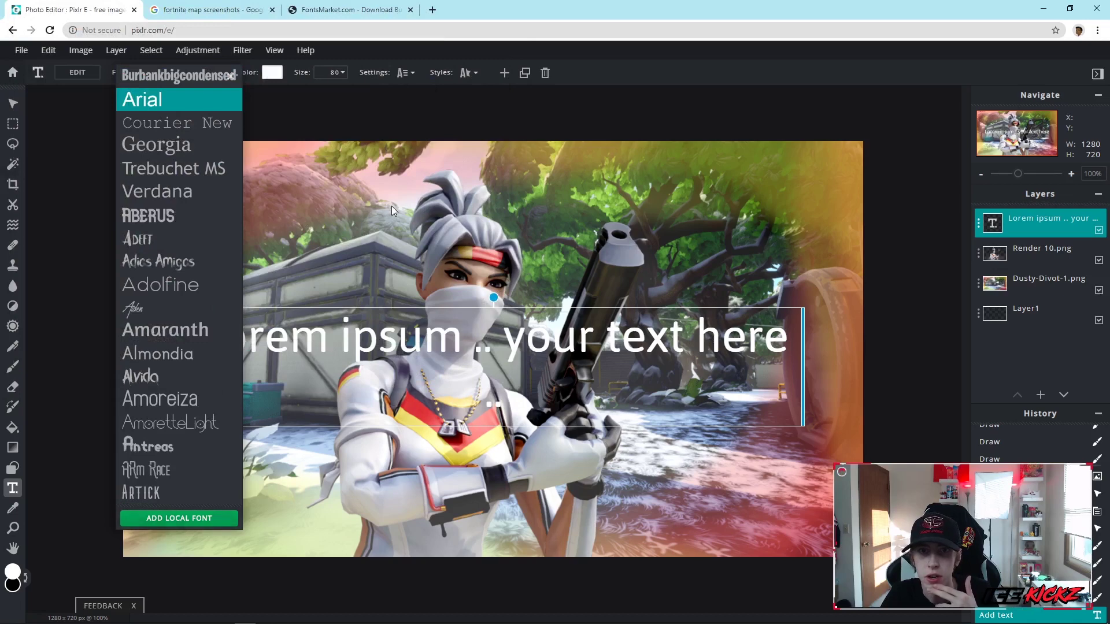
pyautogui.click(184, 84)
# Step: Replace the placeholder text with "CUSTOM FORTNITE MAP"
pyautogui.doubleClick(684, 343)
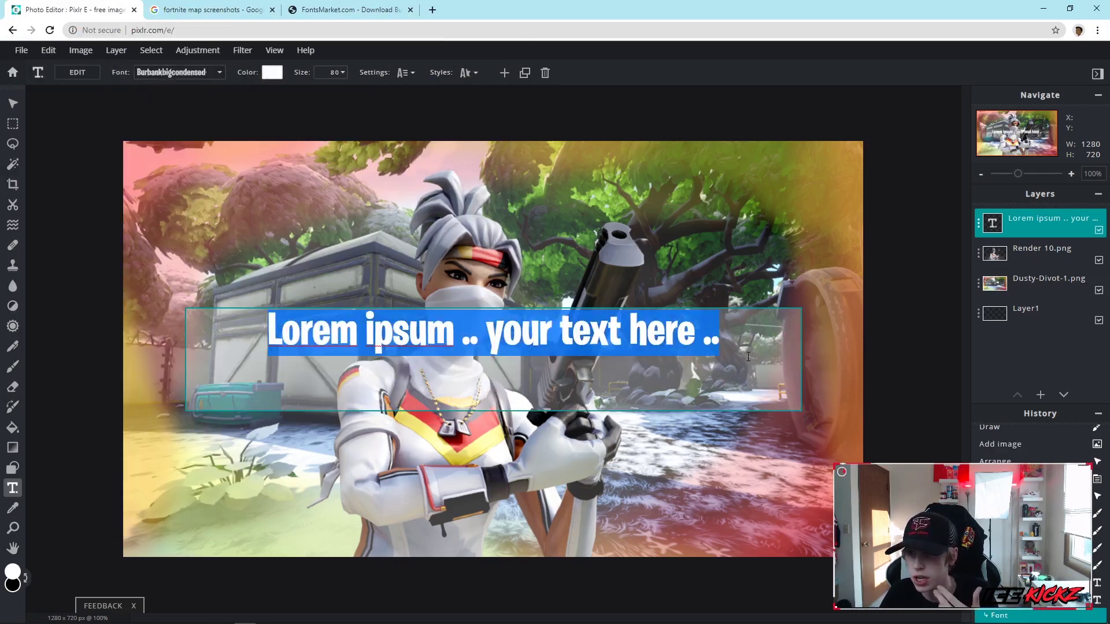
pyautogui.press('BackSpace')
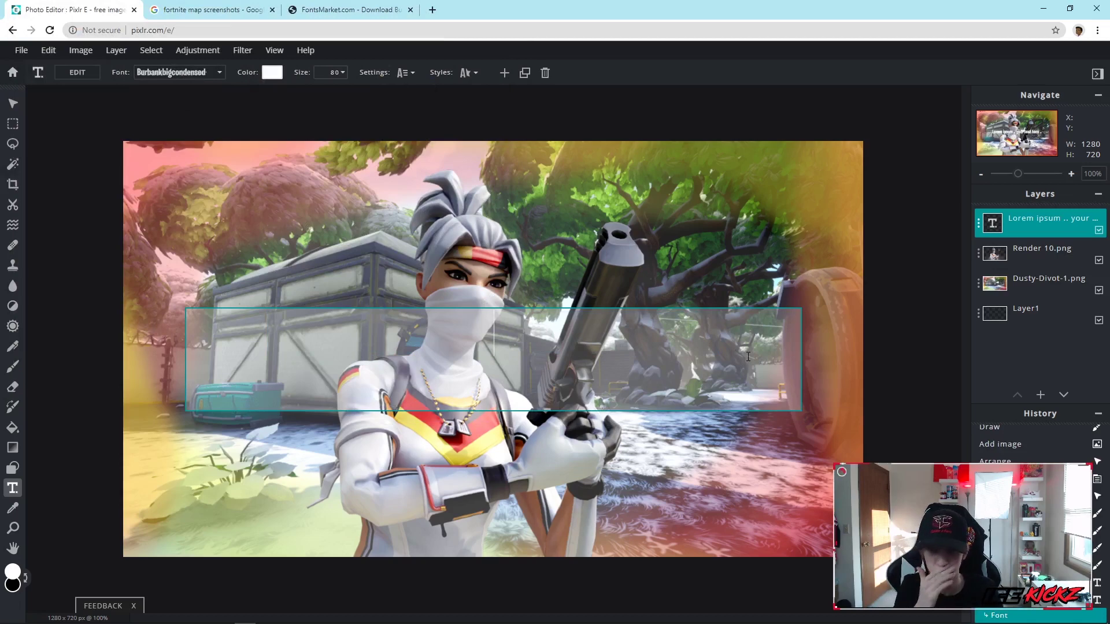
pyautogui.write('CU')
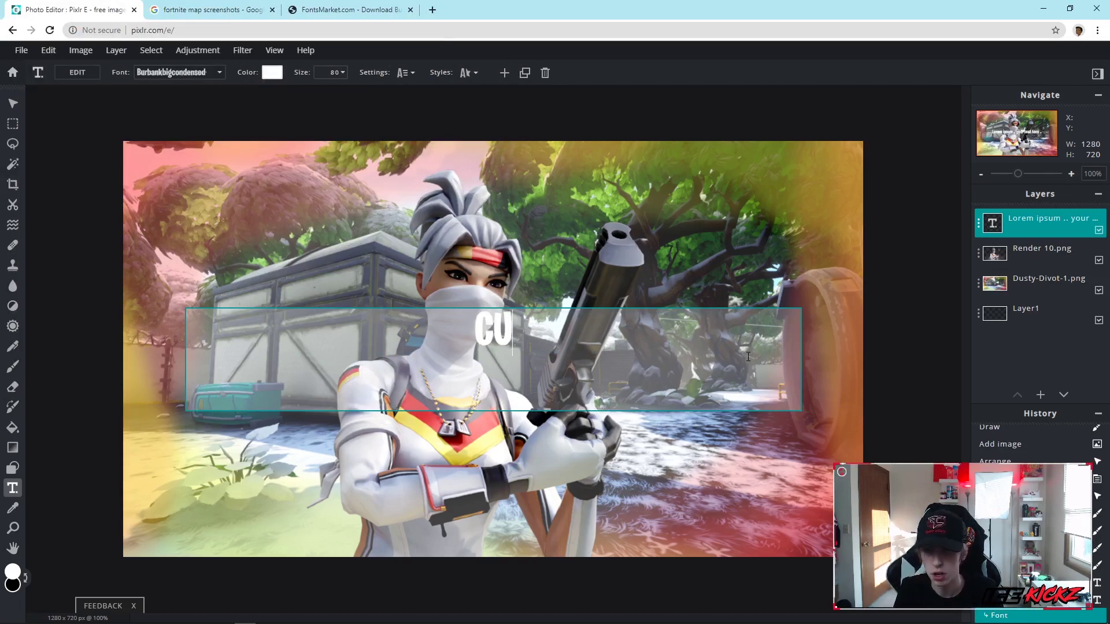
pyautogui.write('STOM FORTNITE MAP')
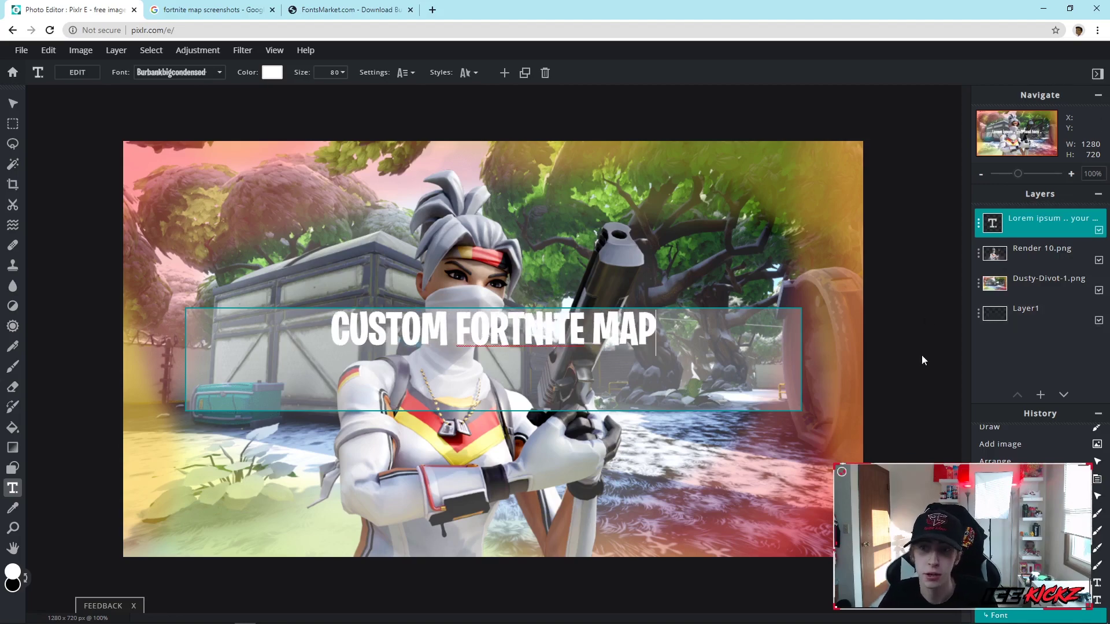
pyautogui.click(633, 312)
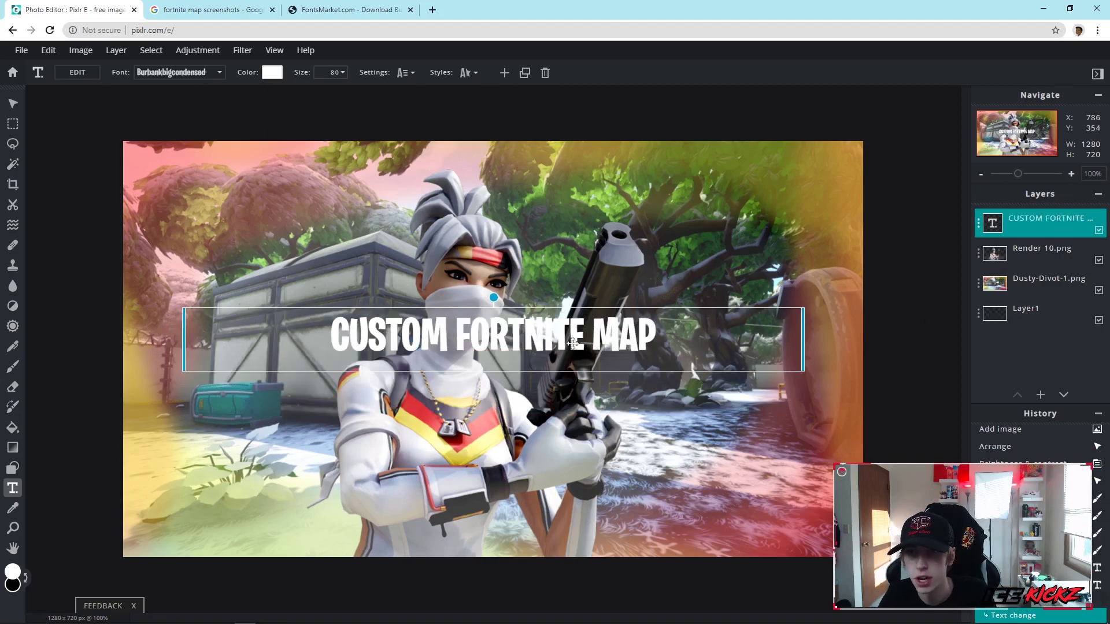